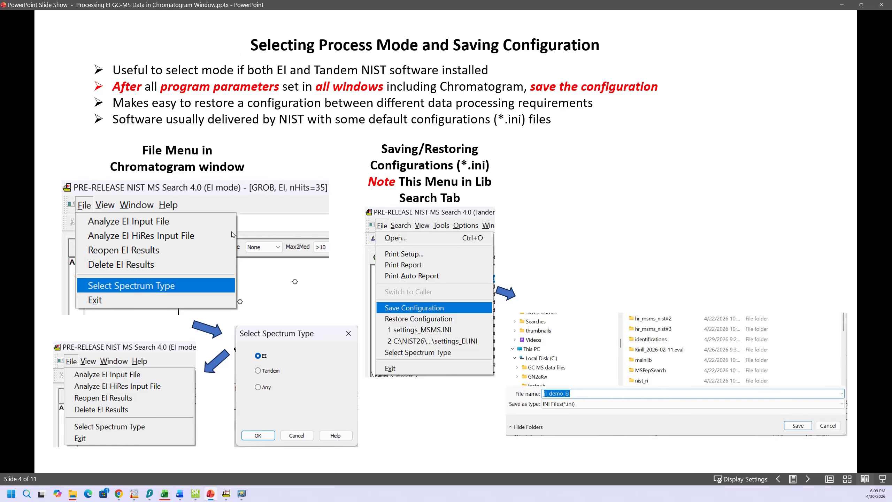
- Switch to NIST MS Search and look up "chromatogram" in the help index, opening the Chromatogram Tab topic
{"action": "left_click", "coordinate": [226, 493]}
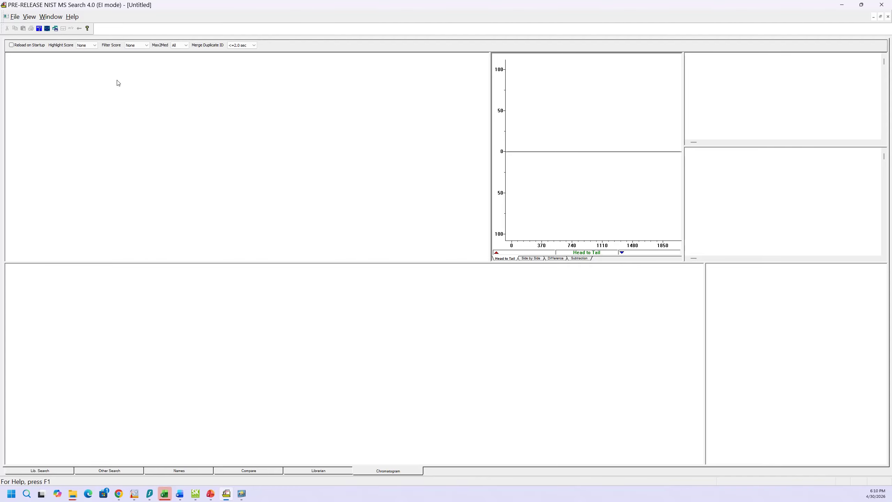
{"action": "left_click", "coordinate": [72, 17]}
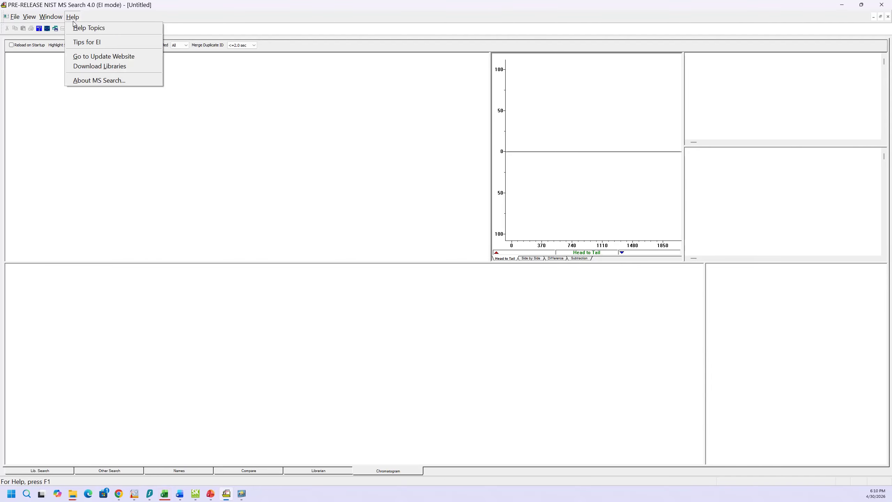
{"action": "left_click", "coordinate": [89, 28]}
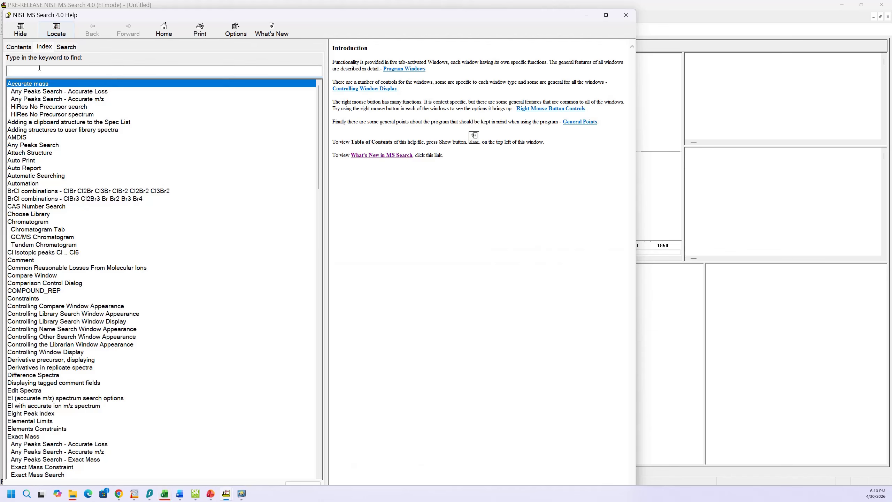
{"action": "left_click", "coordinate": [48, 48]}
{"action": "left_click", "coordinate": [38, 69]}
{"action": "type", "text": "chrom"}
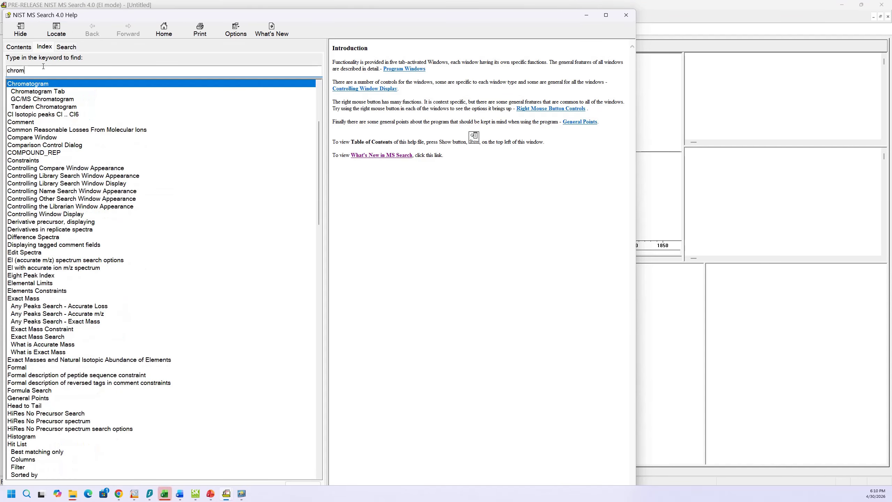
{"action": "type", "text": "atogram"}
{"action": "double_click", "coordinate": [32, 92]}
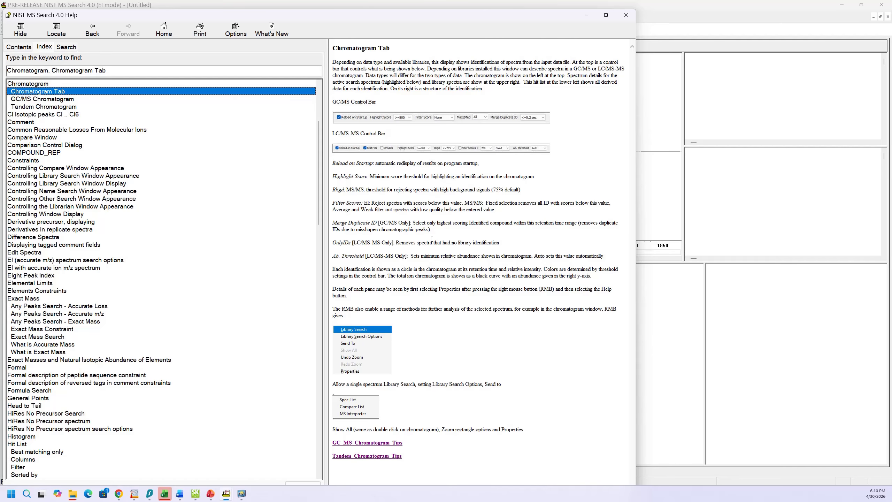
- Follow the link to the GC/MS Chromatogram Tips and skim the advice on displaying hits and analyzing data
{"action": "left_click", "coordinate": [366, 443]}
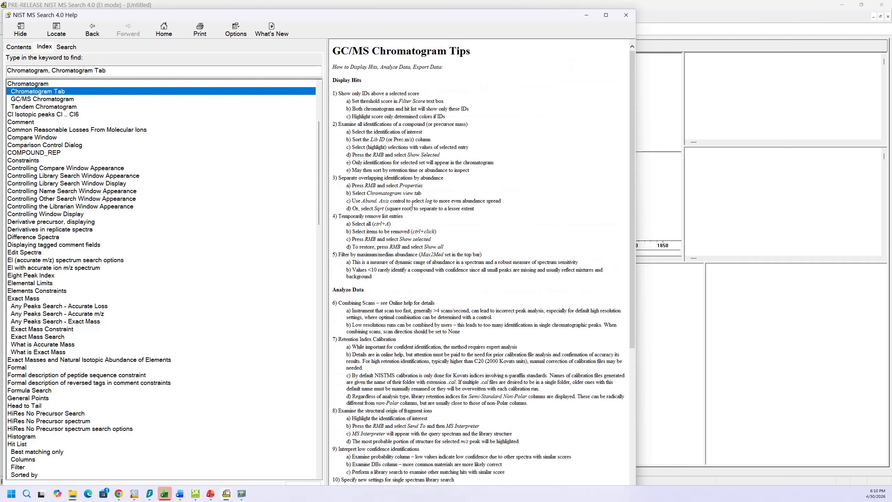
{"action": "scroll", "coordinate": [412, 200], "scroll_direction": "down", "scroll_amount": 3}
{"action": "scroll", "coordinate": [412, 200], "scroll_direction": "up", "scroll_amount": 3}
- Read through the GC/MS Chromatogram help topic, and close the help window
{"action": "double_click", "coordinate": [42, 98]}
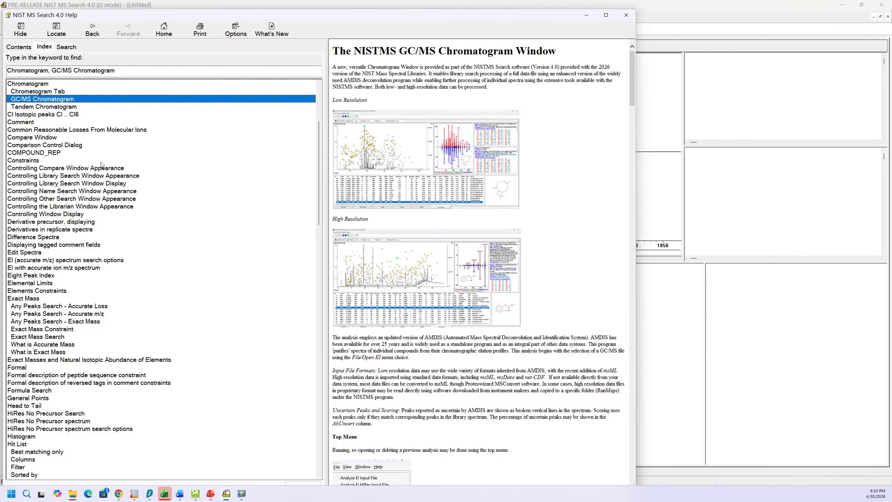
{"action": "scroll", "coordinate": [475, 248], "scroll_direction": "down", "scroll_amount": 8}
{"action": "scroll", "coordinate": [476, 242], "scroll_direction": "up", "scroll_amount": 4}
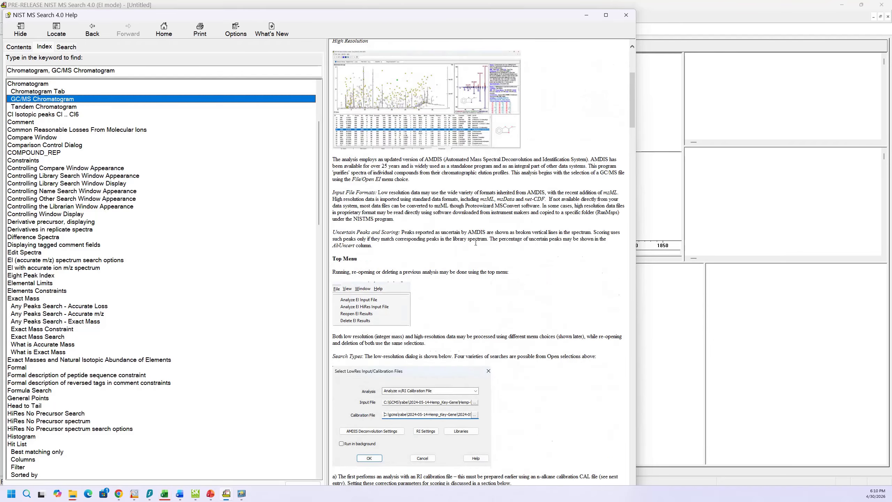
{"action": "scroll", "coordinate": [476, 243], "scroll_direction": "up", "scroll_amount": 4}
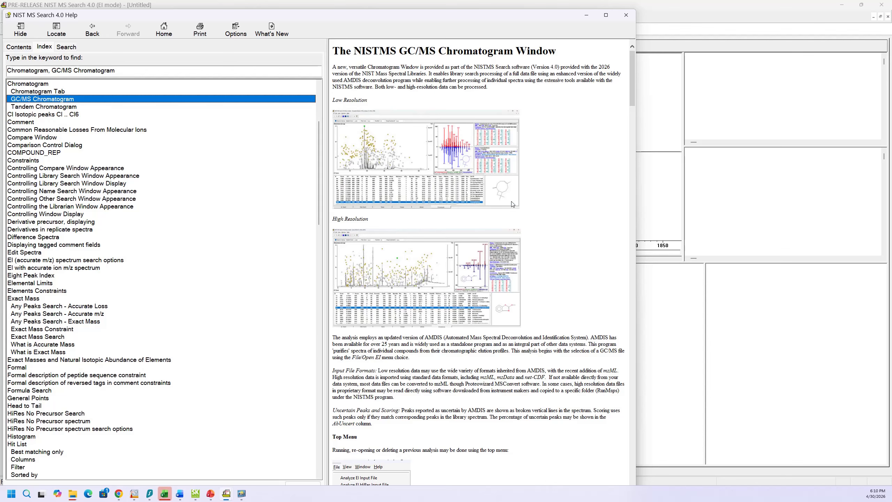
{"action": "left_click", "coordinate": [629, 20]}
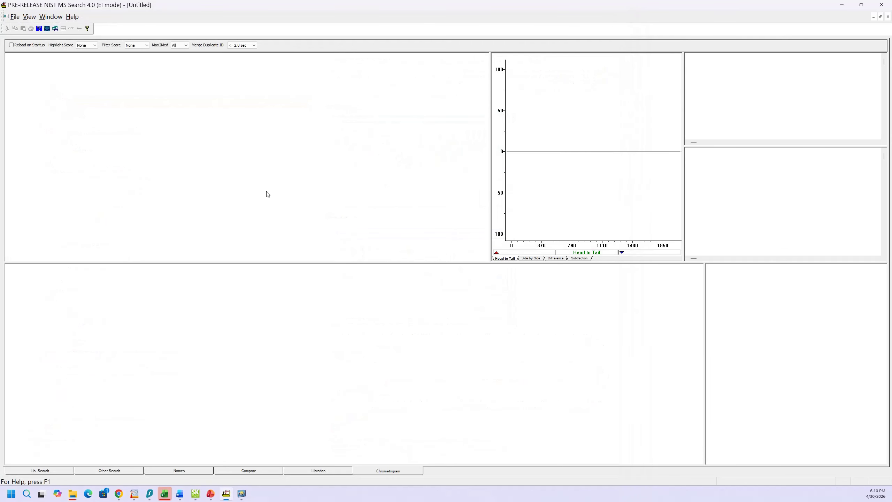
- Set the spectrum type to Any
{"action": "left_click", "coordinate": [14, 18]}
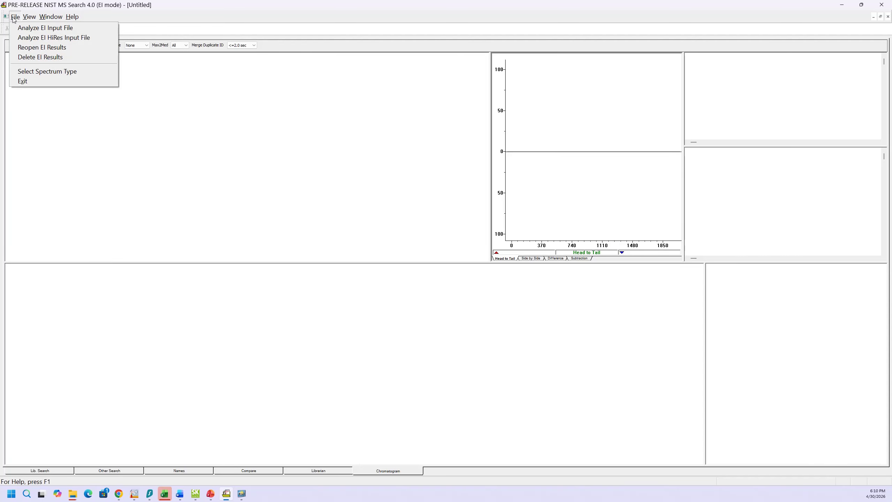
{"action": "left_click", "coordinate": [20, 71]}
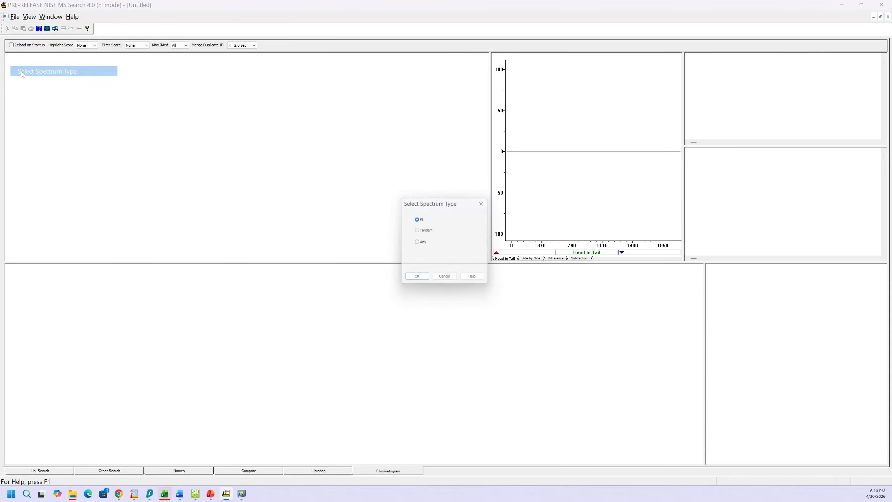
{"action": "left_click", "coordinate": [417, 243]}
{"action": "left_click", "coordinate": [418, 279]}
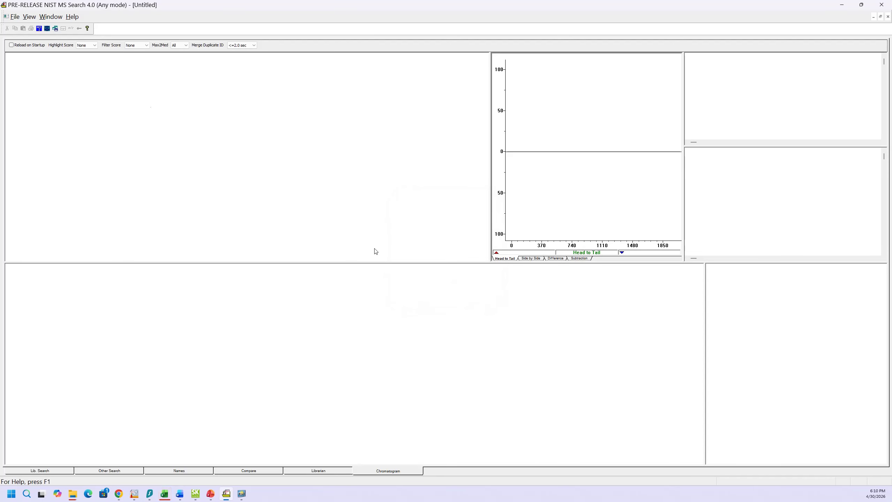
- Set the spectrum type to EI
{"action": "left_click", "coordinate": [15, 16]}
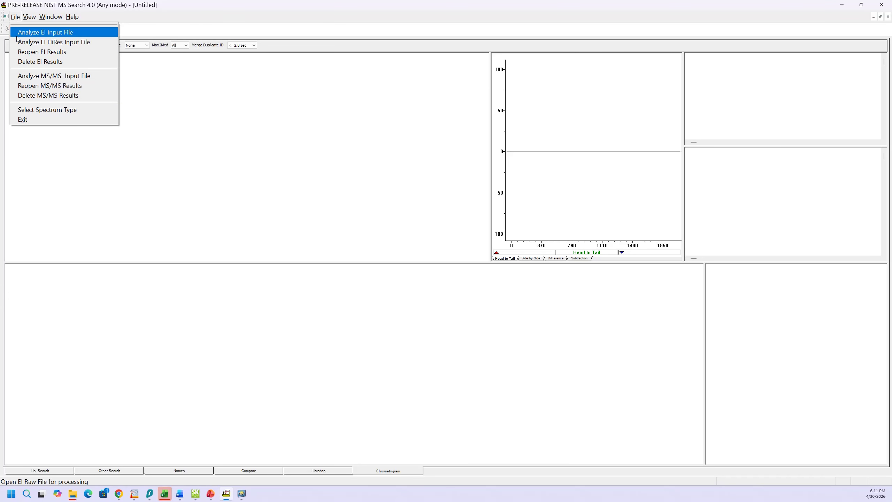
{"action": "left_click", "coordinate": [32, 112]}
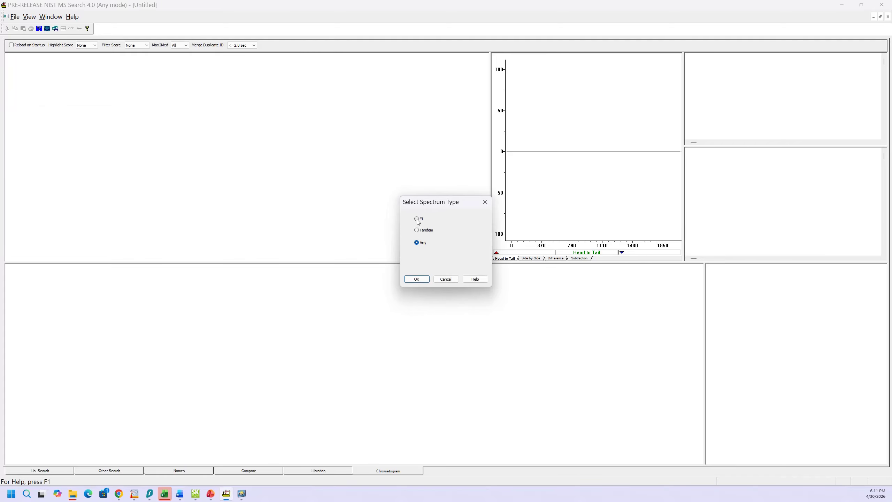
{"action": "left_click", "coordinate": [416, 218]}
{"action": "left_click", "coordinate": [416, 280]}
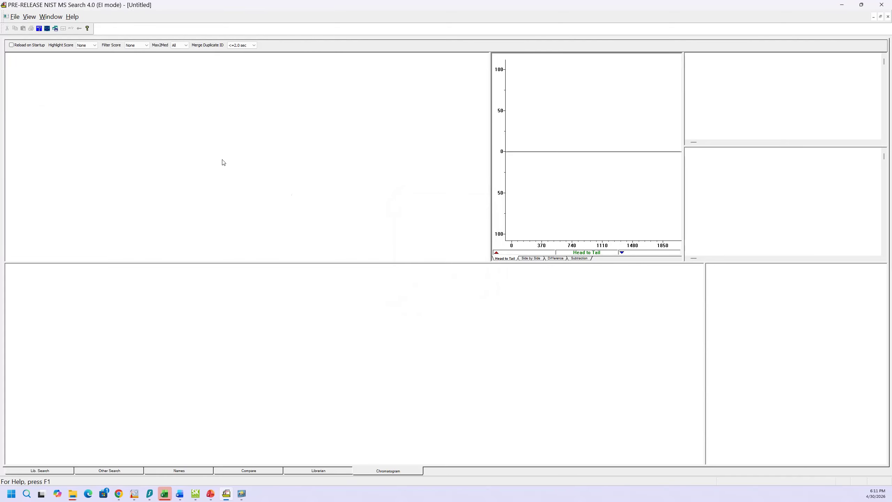
- Start an EI input file analysis and load GROB.D in Agilent ChemStation format as the input file
{"action": "left_click", "coordinate": [15, 17]}
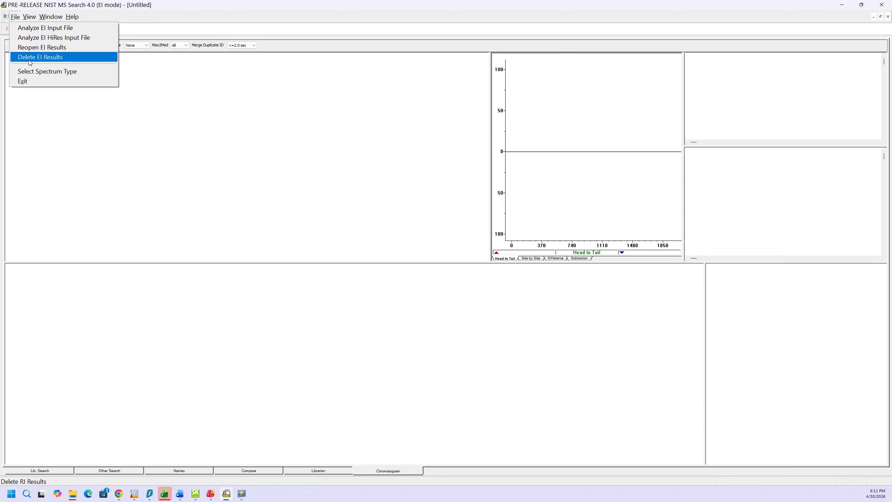
{"action": "left_click", "coordinate": [31, 33]}
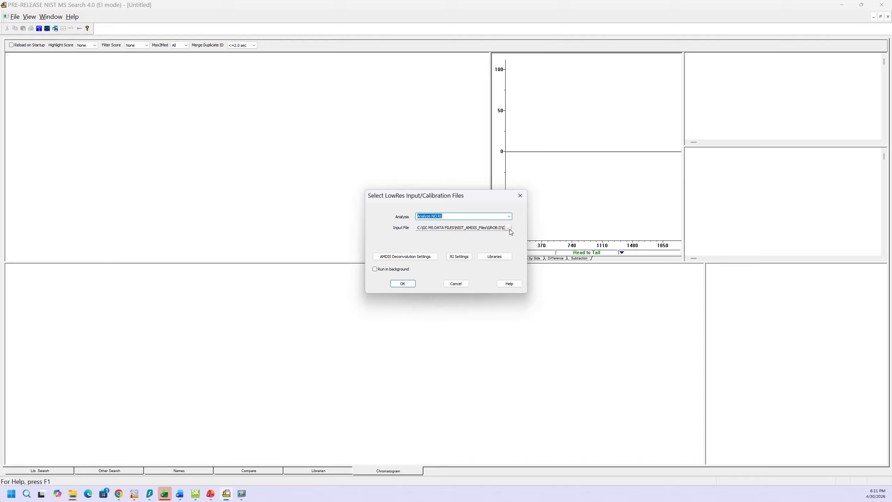
{"action": "left_click", "coordinate": [509, 228]}
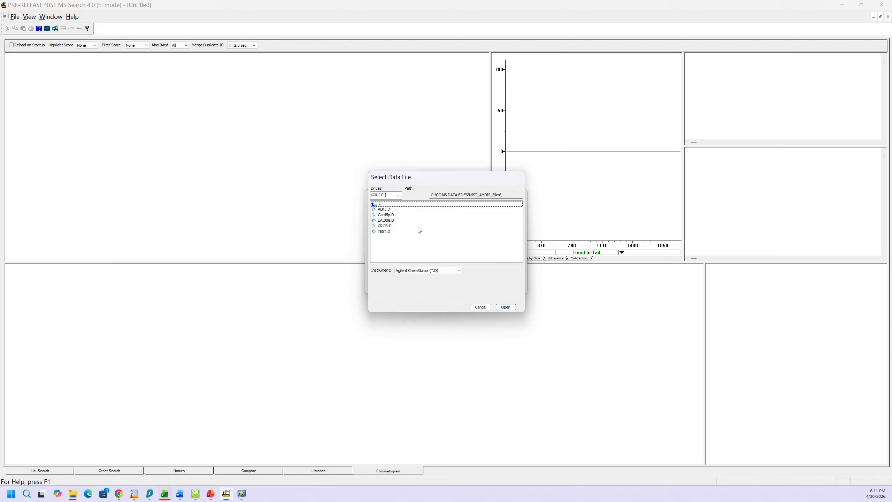
{"action": "left_click", "coordinate": [388, 226]}
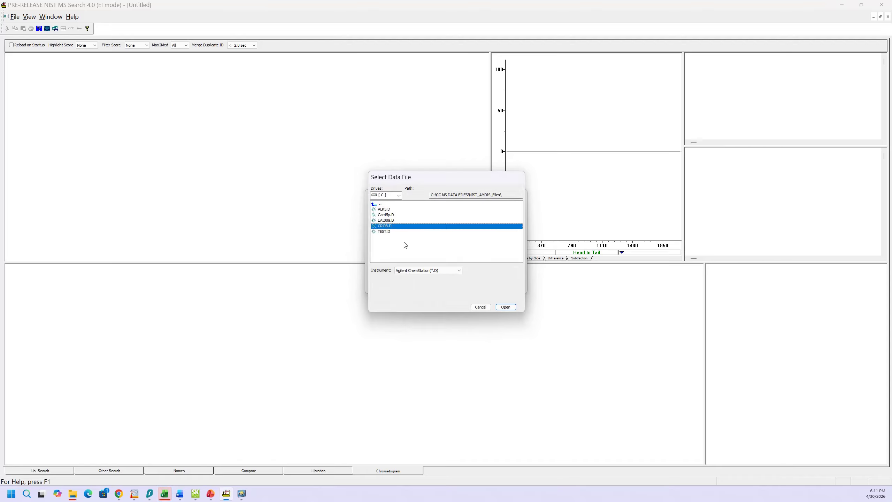
{"action": "left_click", "coordinate": [458, 271]}
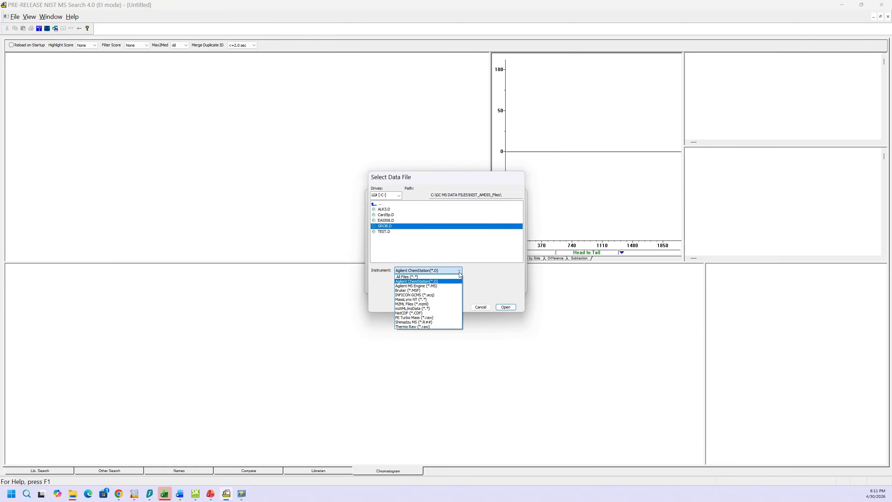
{"action": "left_click", "coordinate": [459, 272]}
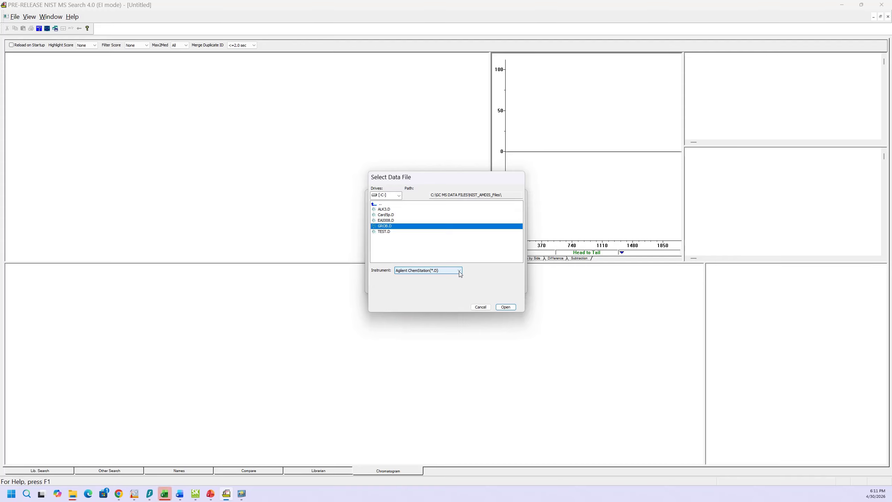
{"action": "left_click", "coordinate": [502, 307]}
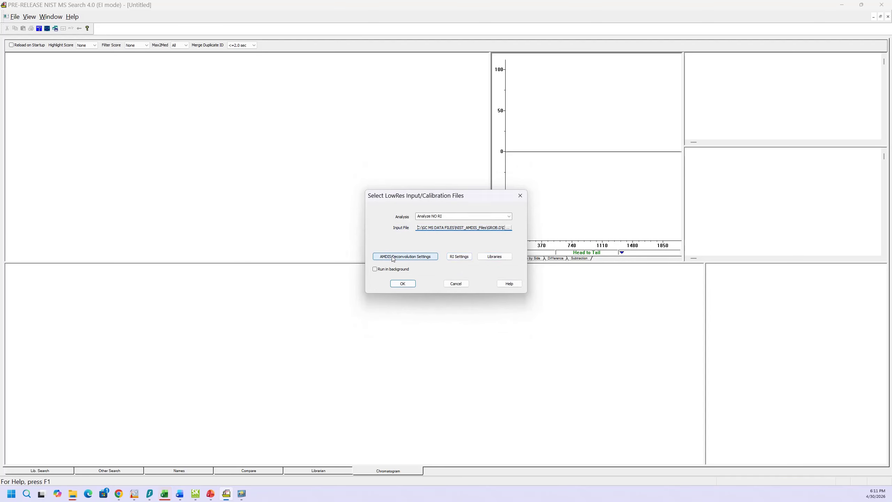
- Keep mainlib and replib as the included libraries and run the Analyze NO RI analysis on GROB.D
{"action": "left_click", "coordinate": [488, 258]}
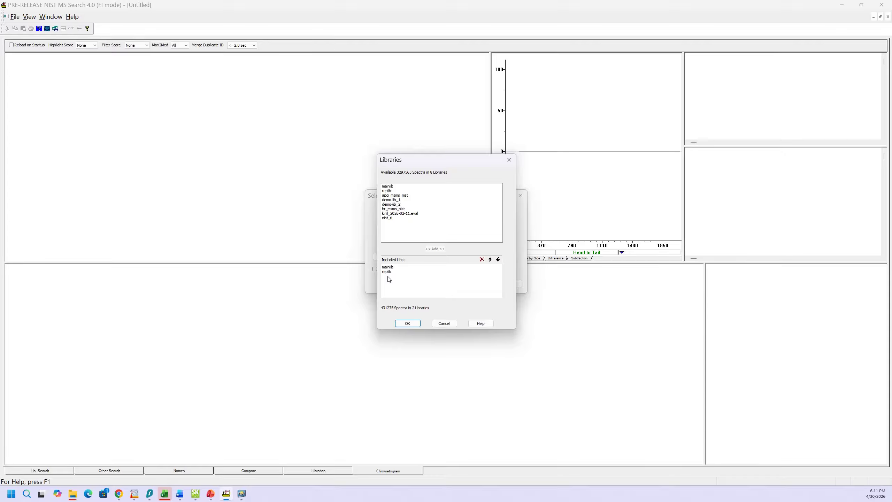
{"action": "left_click", "coordinate": [409, 324]}
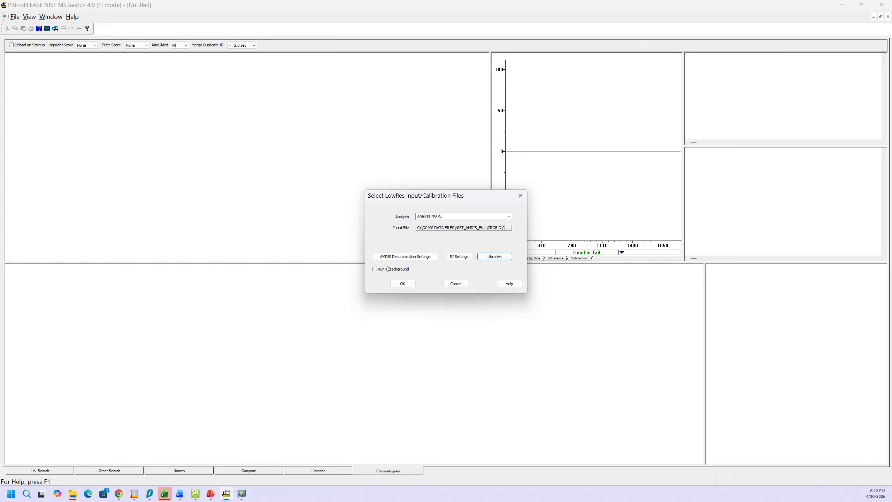
{"action": "left_click", "coordinate": [403, 284]}
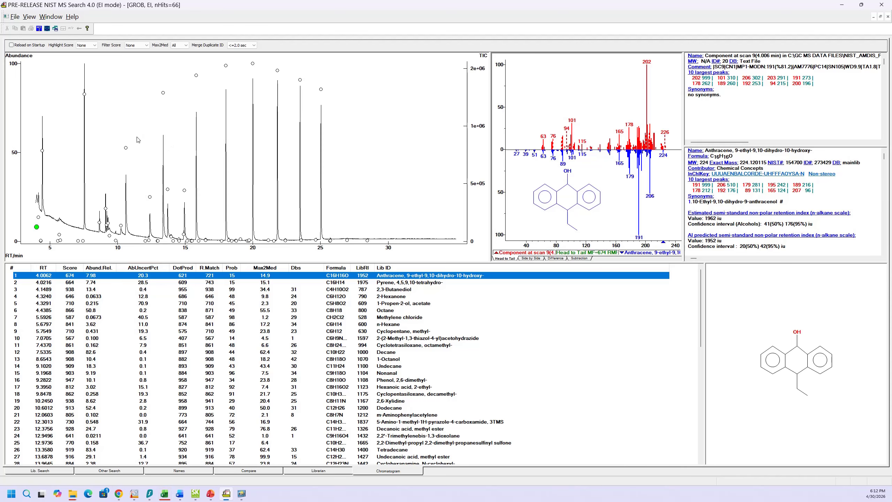
- Inspect the identifications of the chromatogram components at about 10.6, 13.4, 15.8 and 18.0 minutes
{"action": "left_click", "coordinate": [126, 148]}
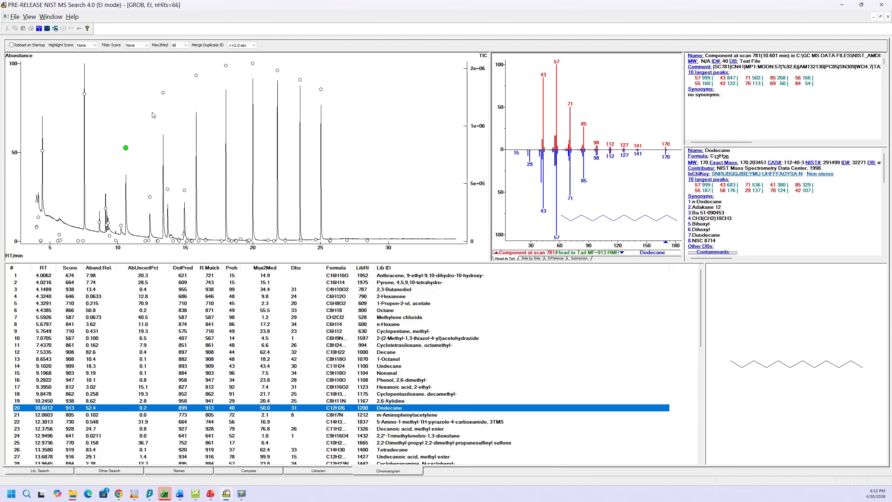
{"action": "left_click", "coordinate": [163, 93]}
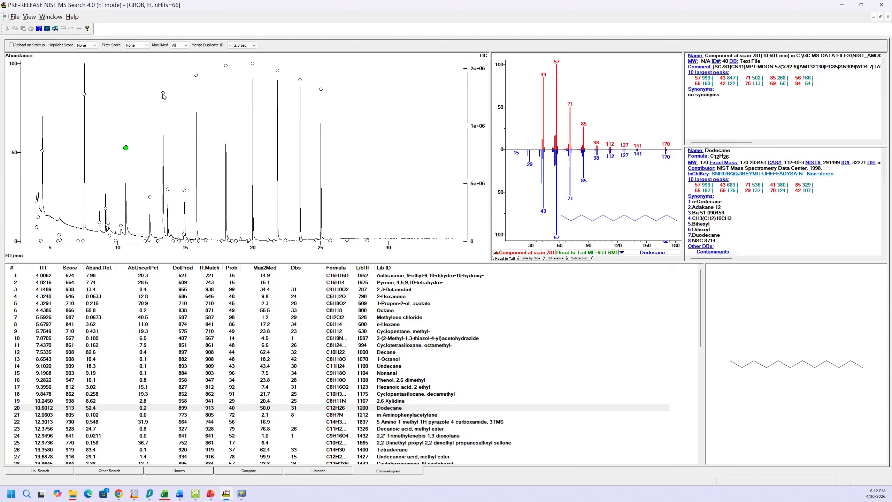
{"action": "left_click", "coordinate": [196, 75]}
{"action": "left_click", "coordinate": [226, 66]}
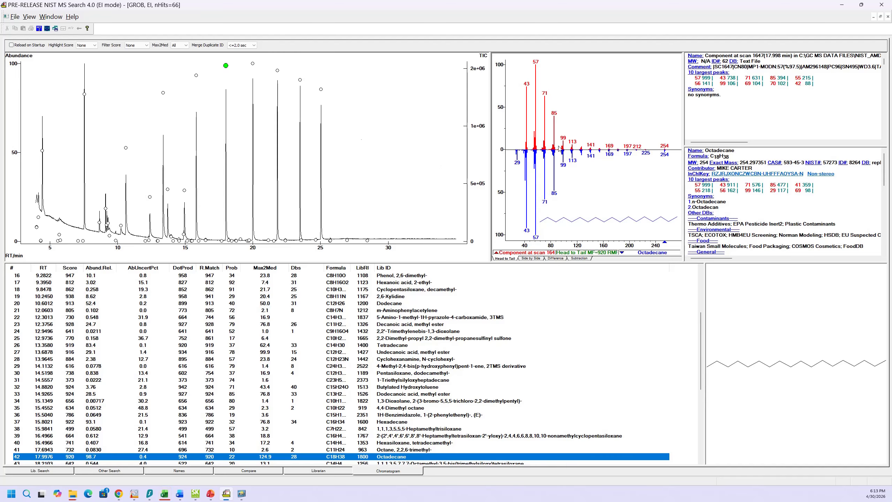
- Zoom the chromatogram to the peaks between about 14 and 27 minutes, and undo the zoom
{"action": "left_click_drag", "start_coordinate": [177, 70], "coordinate": [344, 253]}
{"action": "right_click", "coordinate": [340, 121]}
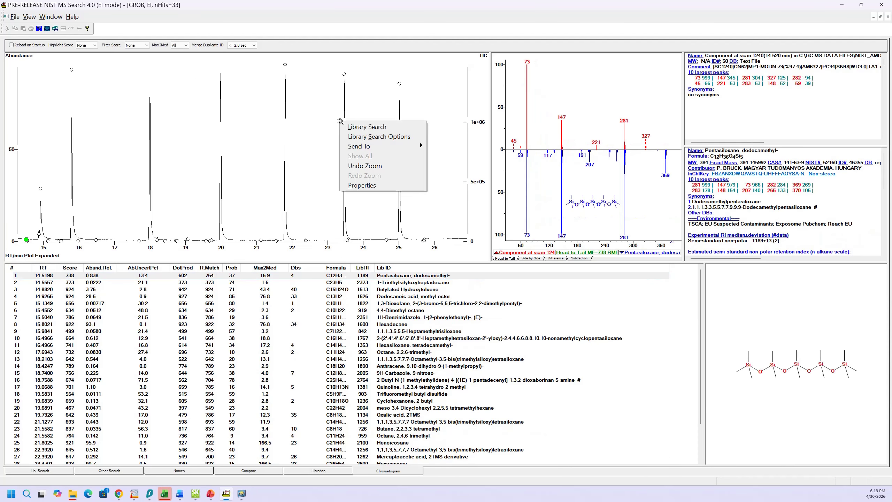
{"action": "left_click", "coordinate": [353, 167]}
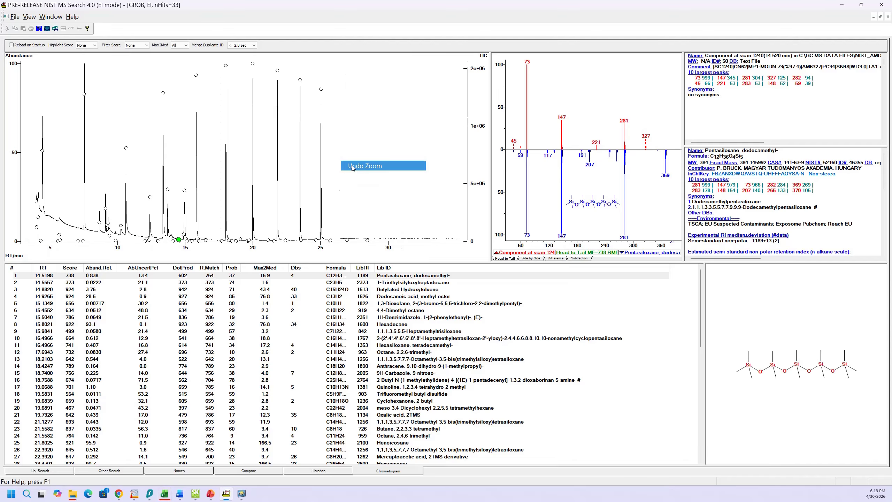
- Zoom the chromatogram to the area below the peak tops between about 20 and 27 minutes, and restore the full view
{"action": "left_click_drag", "start_coordinate": [254, 92], "coordinate": [346, 217]}
{"action": "right_click", "coordinate": [376, 120]}
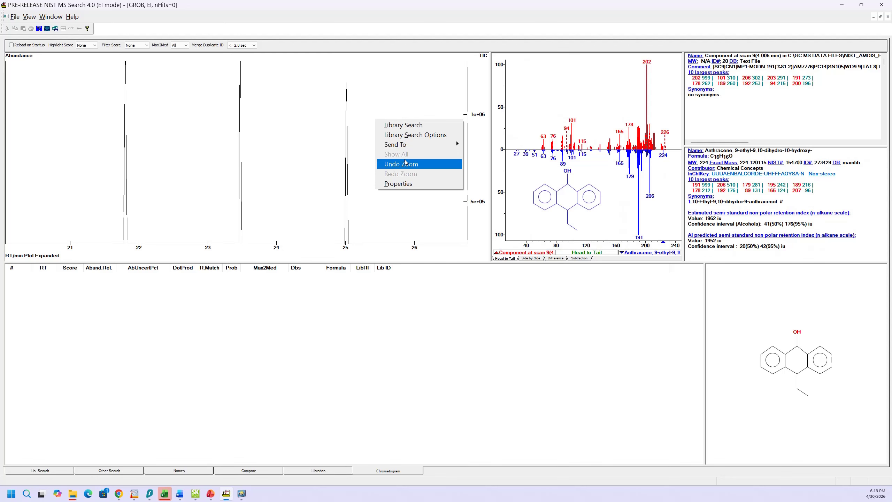
{"action": "left_click", "coordinate": [330, 123]}
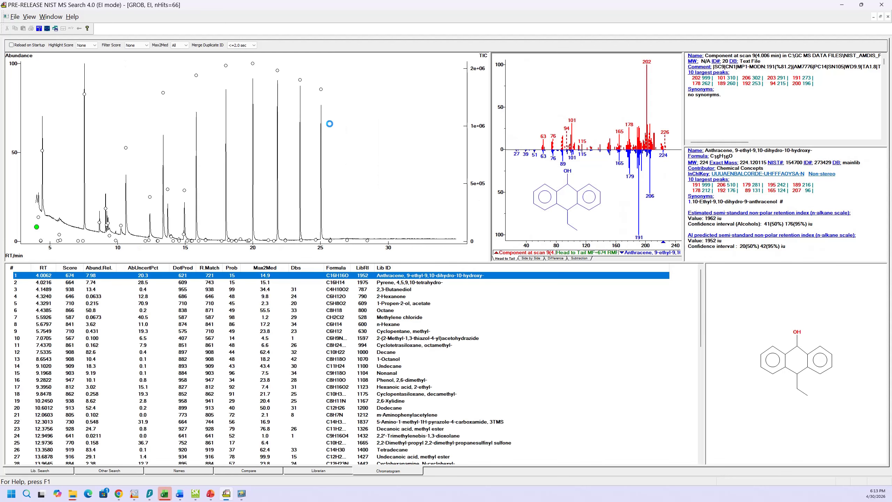
- Zoom the head-to-tail spectrum comparison to the peaks between about m/z 125 and 240
{"action": "left_click_drag", "start_coordinate": [512, 65], "coordinate": [650, 169]}
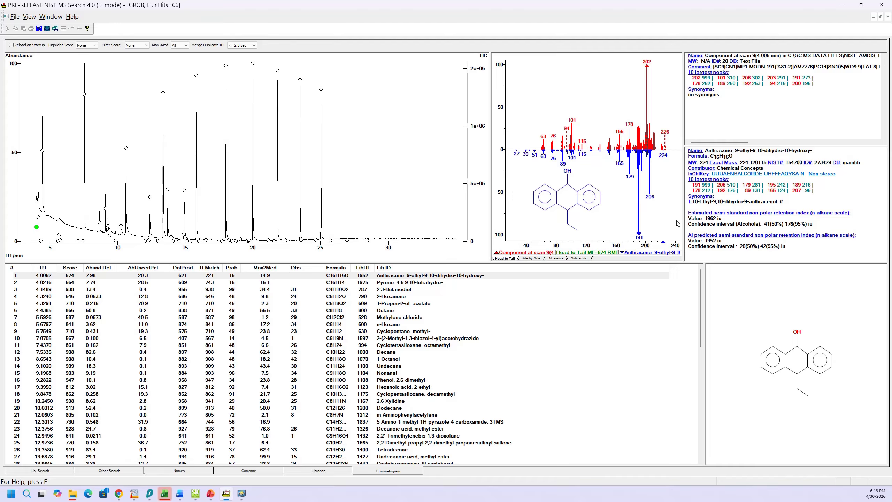
{"action": "left_click_drag", "start_coordinate": [589, 126], "coordinate": [669, 178]}
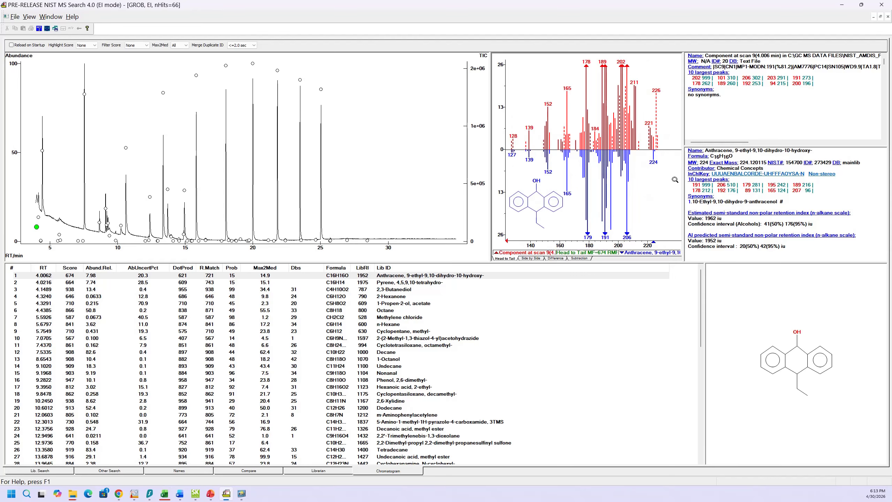
- Restore the full m/z range of the head-to-tail spectrum comparison
{"action": "right_click", "coordinate": [627, 173]}
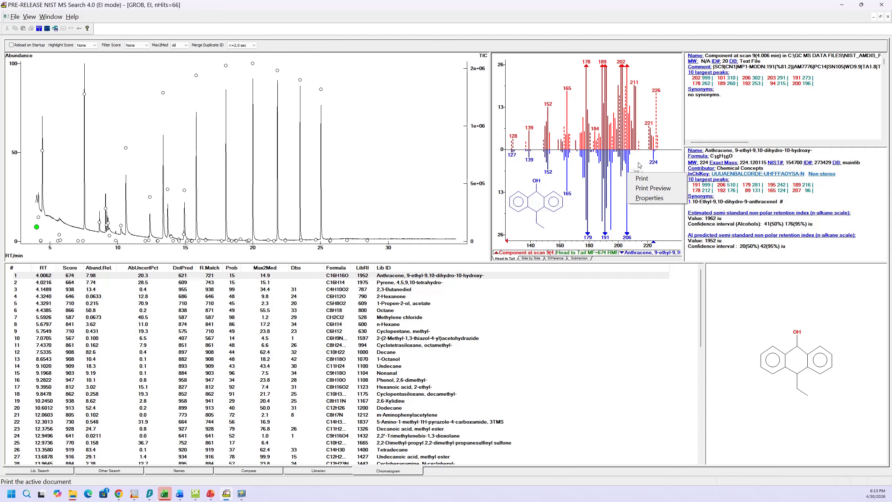
{"action": "left_click", "coordinate": [639, 163]}
{"action": "double_click", "coordinate": [639, 162]}
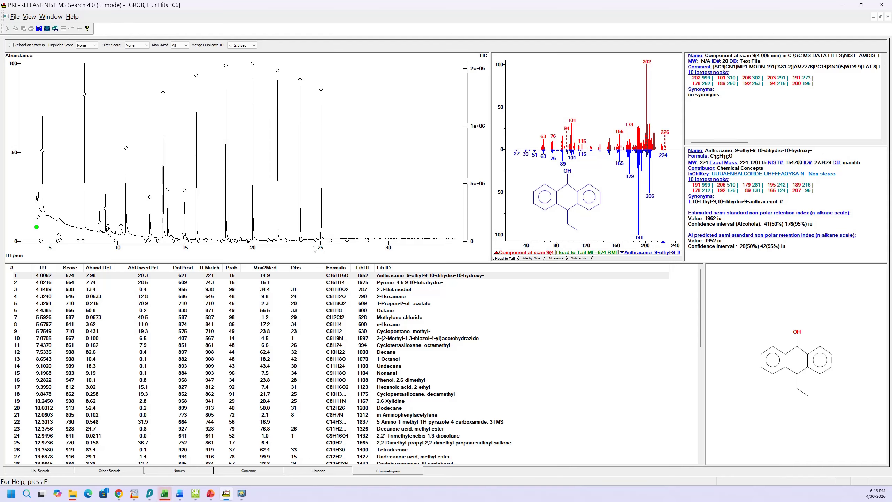
- Set the chromatogram view's abundance axis to Log and recheck its display properties
{"action": "right_click", "coordinate": [363, 150]}
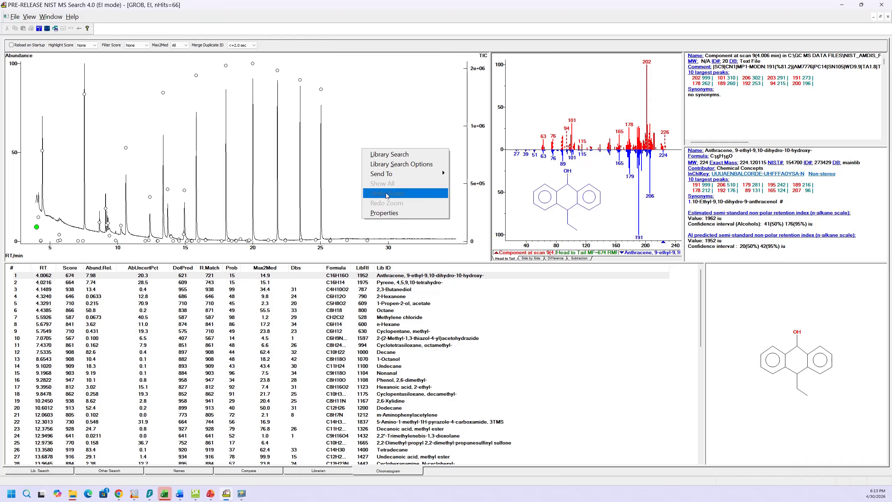
{"action": "left_click", "coordinate": [390, 213]}
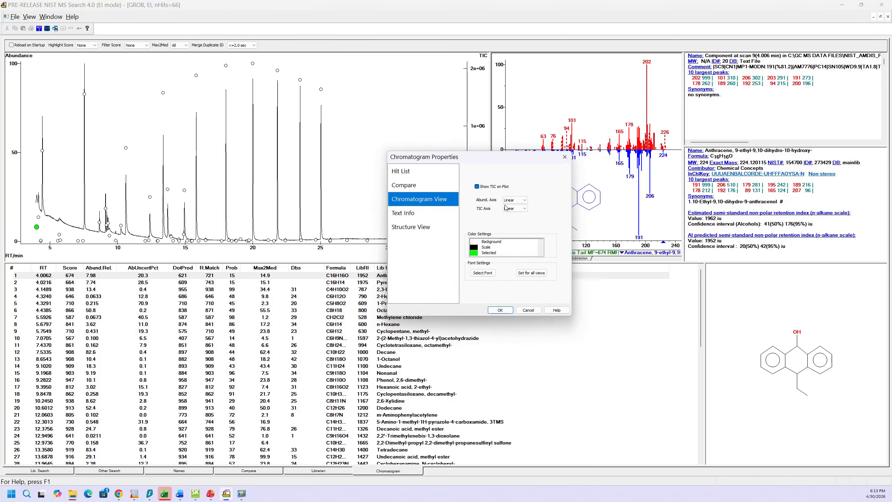
{"action": "left_click", "coordinate": [526, 200]}
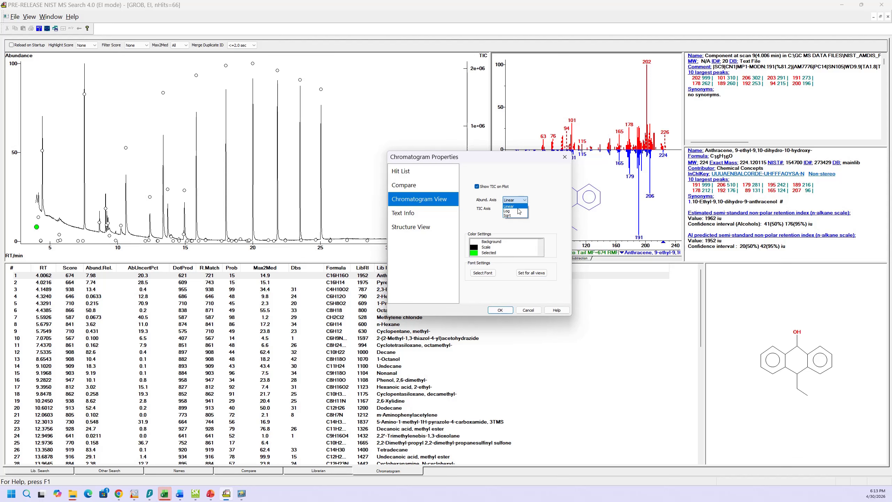
{"action": "left_click", "coordinate": [518, 211]}
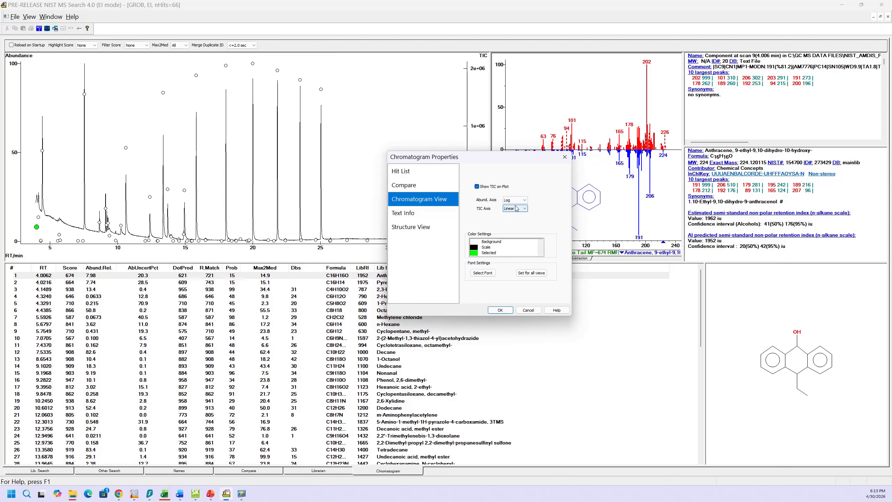
{"action": "left_click", "coordinate": [500, 310]}
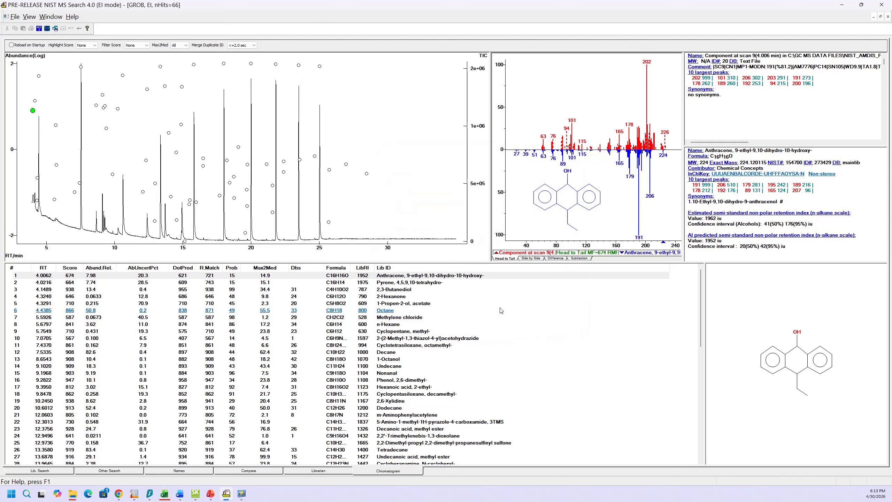
{"action": "right_click", "coordinate": [386, 176]}
{"action": "left_click", "coordinate": [415, 240]}
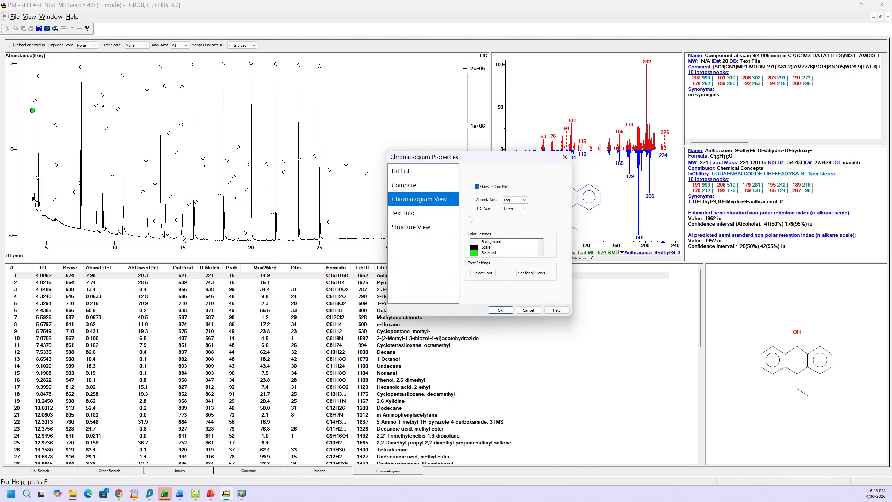
{"action": "left_click", "coordinate": [500, 310]}
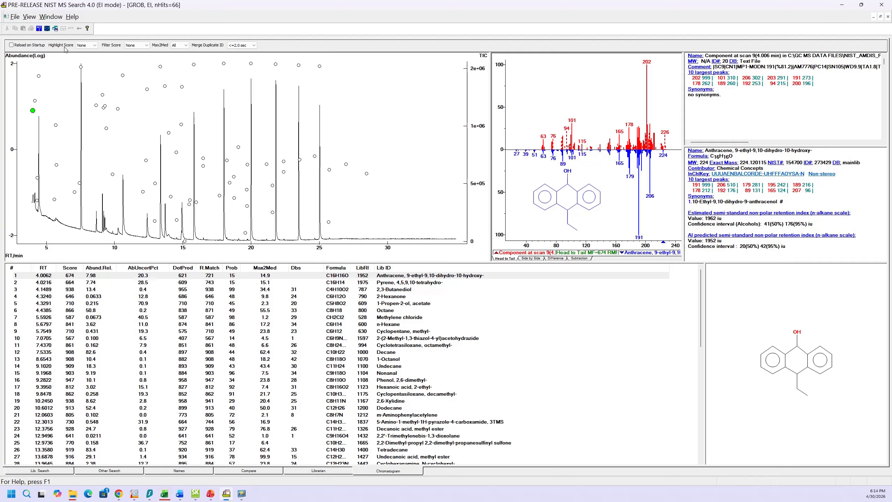
- Highlight the components scoring at least 900 and filter out those scoring below 900
{"action": "left_click", "coordinate": [95, 47]}
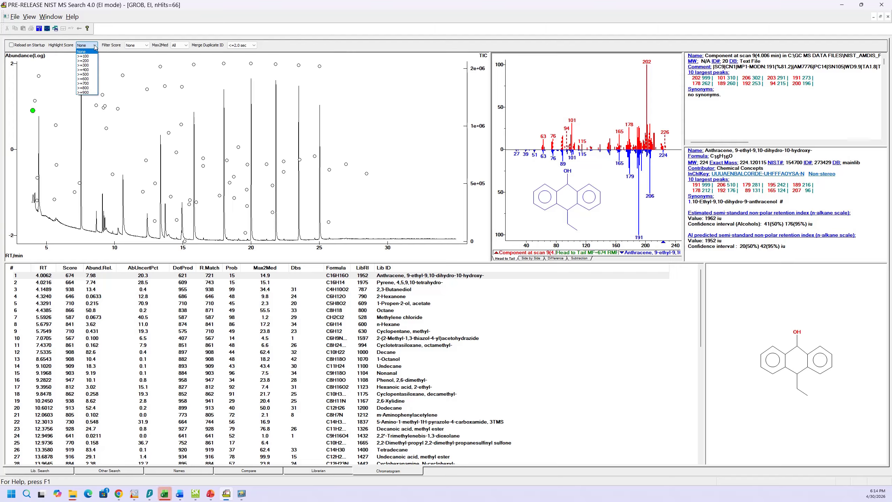
{"action": "left_click", "coordinate": [88, 93]}
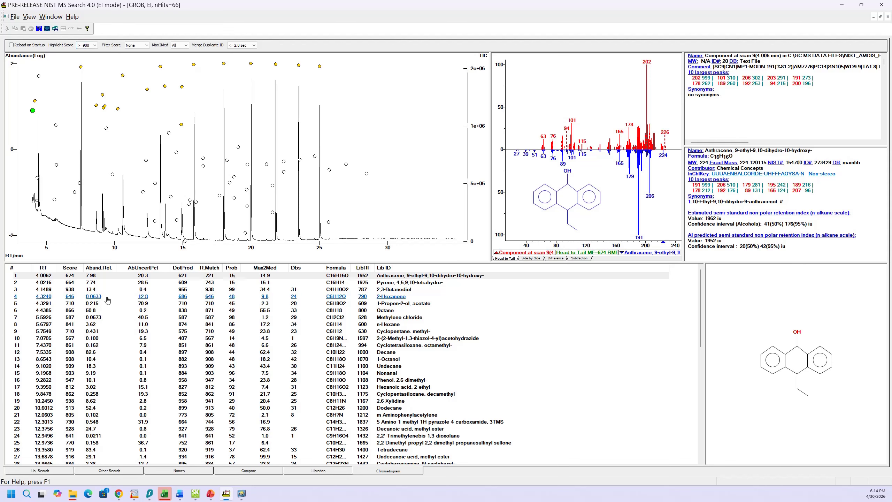
{"action": "left_click", "coordinate": [142, 45]}
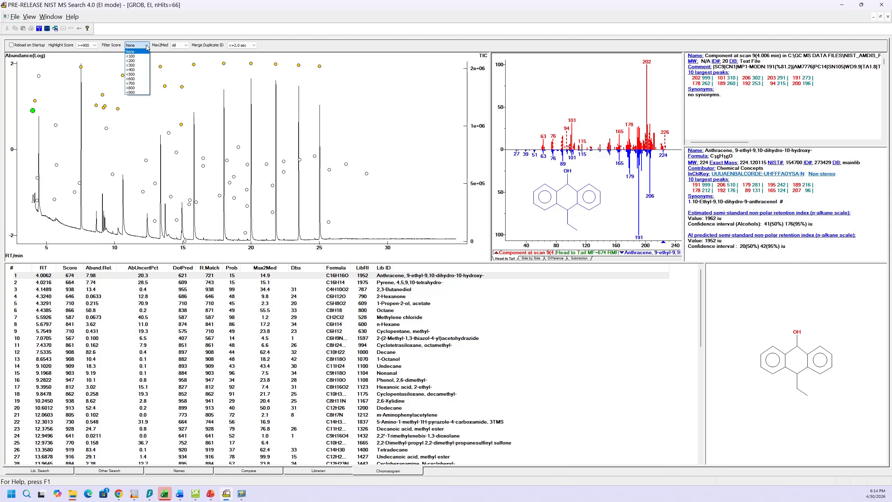
{"action": "left_click", "coordinate": [139, 92]}
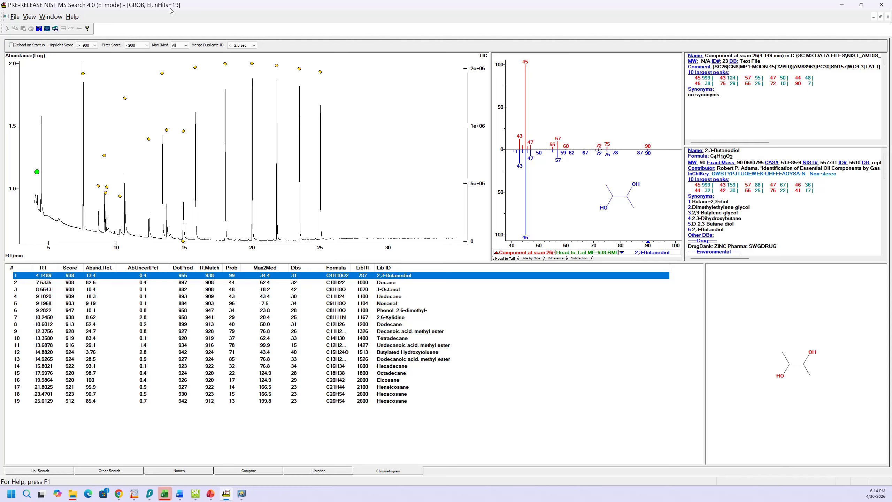
- Reset both the score highlighting and the score filter to None
{"action": "left_click", "coordinate": [96, 47]}
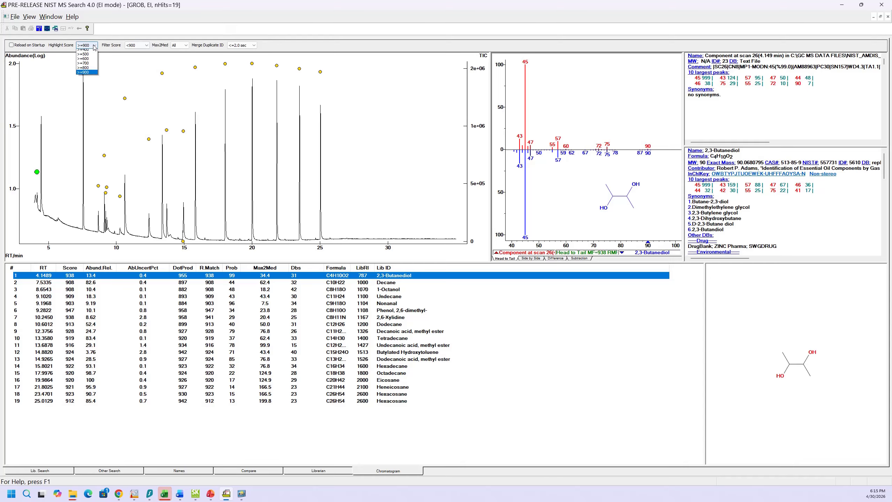
{"action": "left_click", "coordinate": [87, 51]}
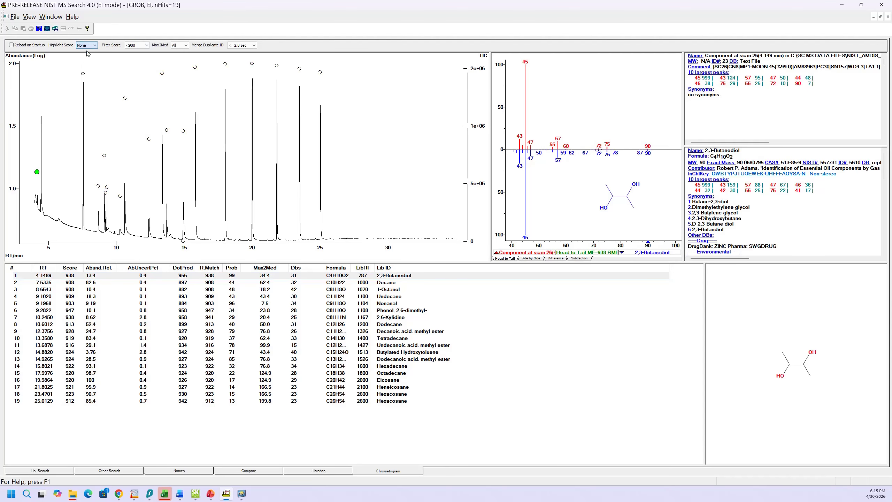
{"action": "left_click", "coordinate": [146, 45]}
{"action": "left_click", "coordinate": [139, 53]}
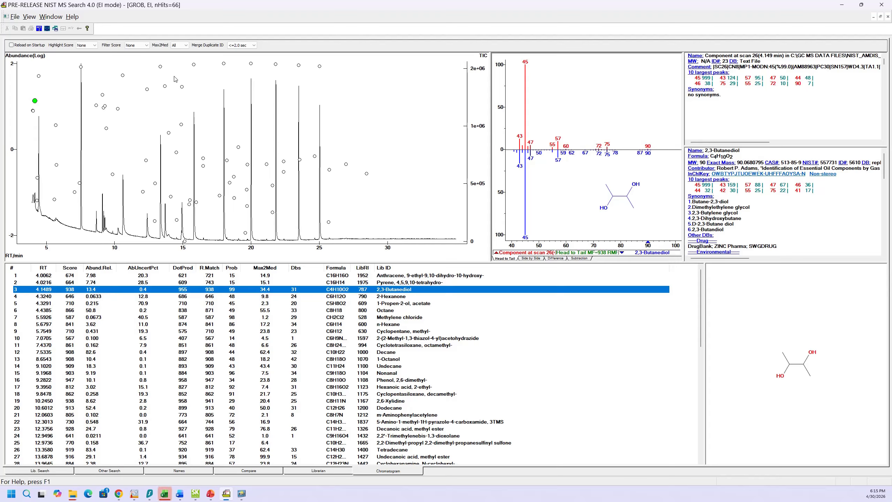
- Filter the components by Max2Med above 50 and then above 10, and restore the Max2Med filter to All
{"action": "left_click", "coordinate": [181, 45]}
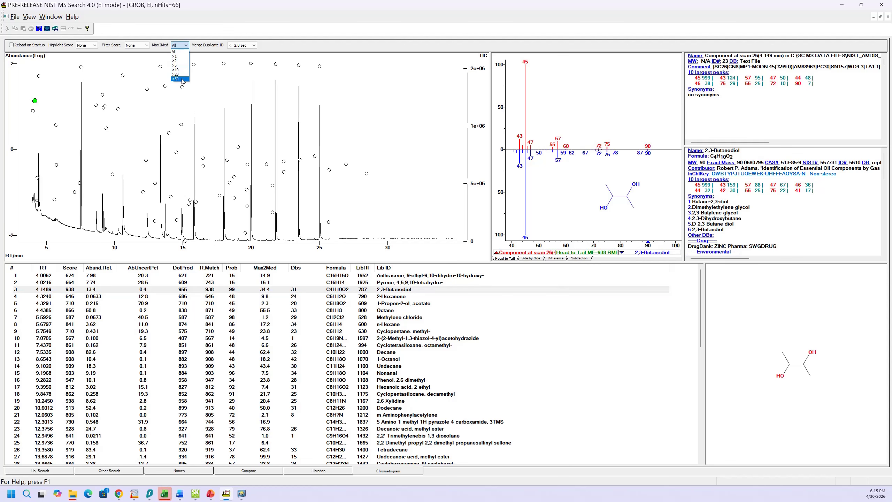
{"action": "left_click", "coordinate": [182, 80]}
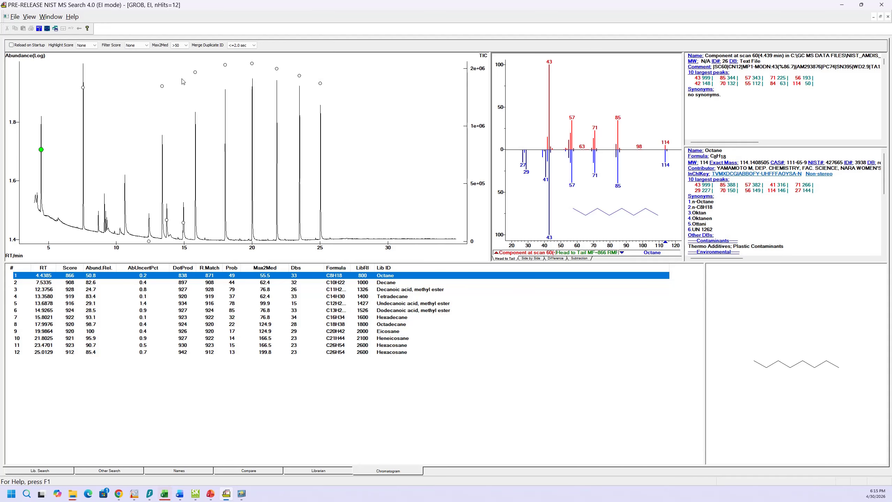
{"action": "left_click", "coordinate": [186, 45]}
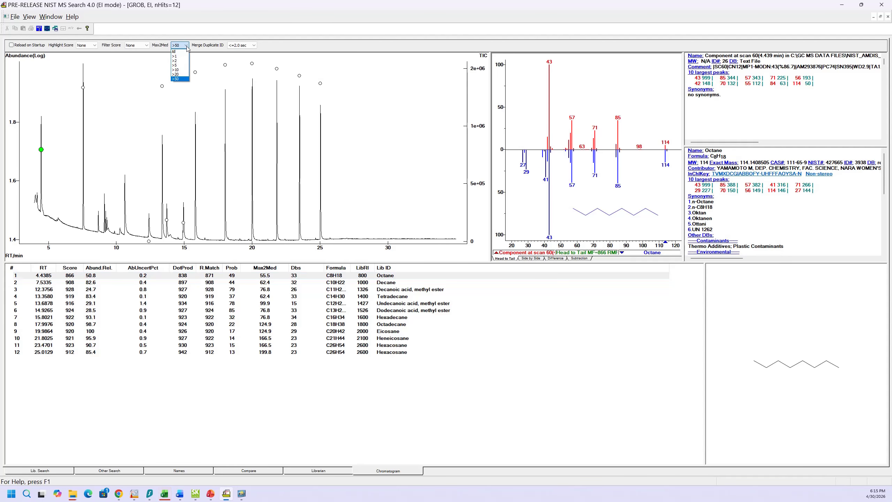
{"action": "left_click", "coordinate": [177, 69]}
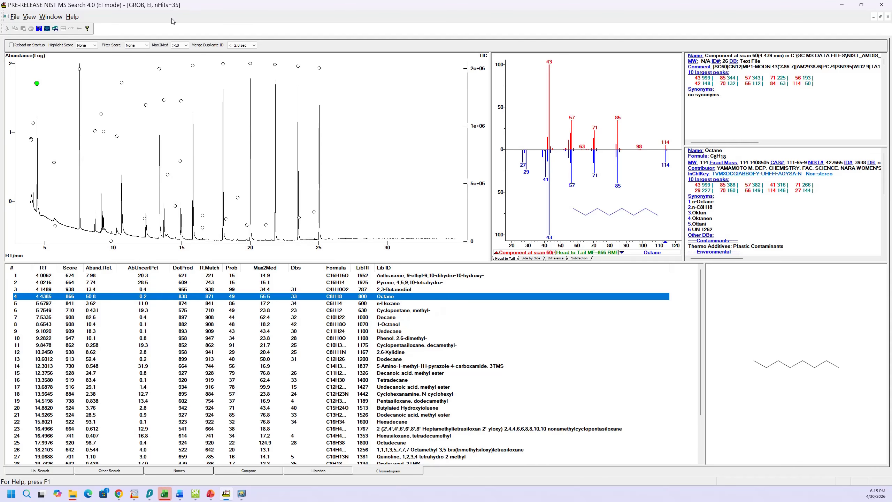
{"action": "left_click", "coordinate": [186, 45]}
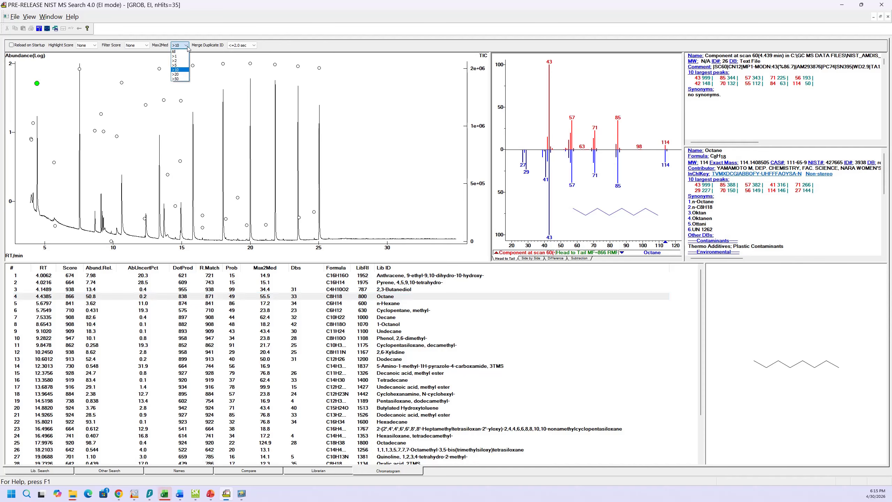
{"action": "left_click", "coordinate": [179, 51]}
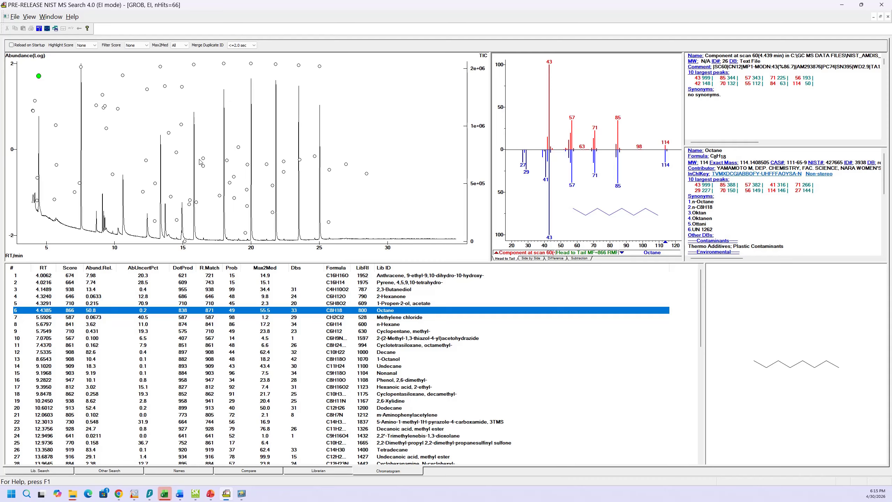
{"action": "left_click", "coordinate": [253, 45]}
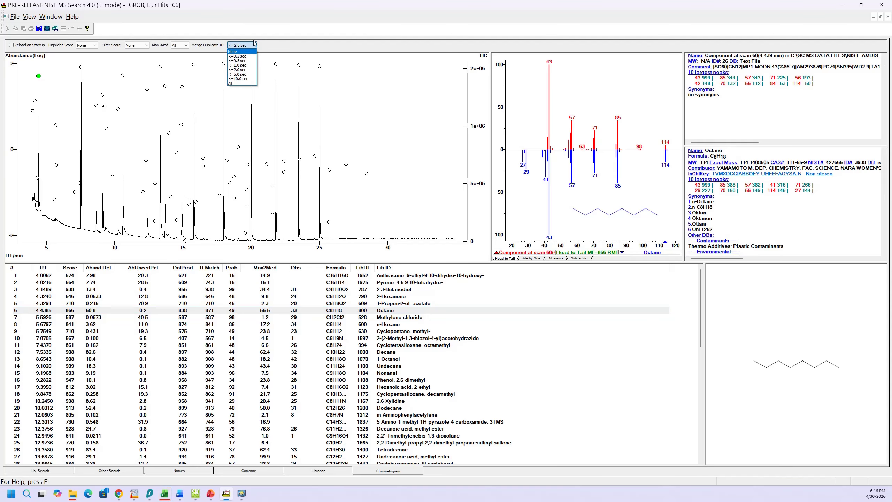
{"action": "left_click", "coordinate": [254, 45]}
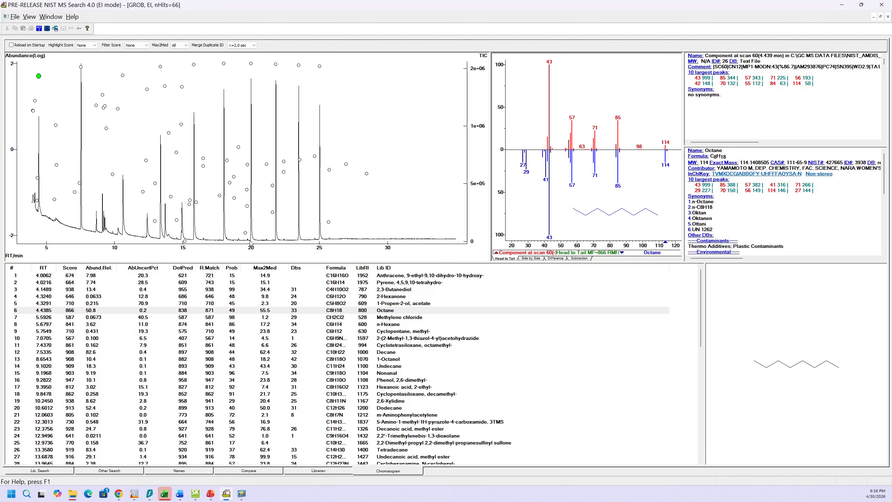
- Sort the hit list by relative abundance in descending order
{"action": "left_click", "coordinate": [108, 269]}
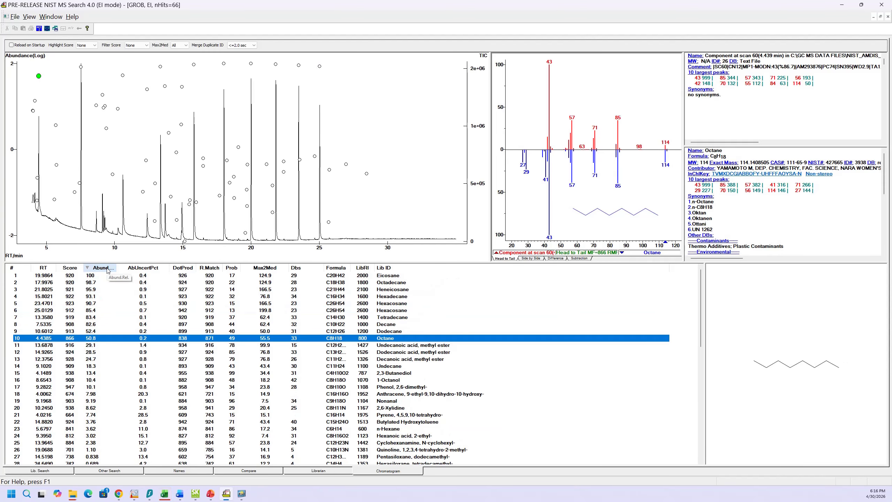
{"action": "left_click", "coordinate": [99, 269]}
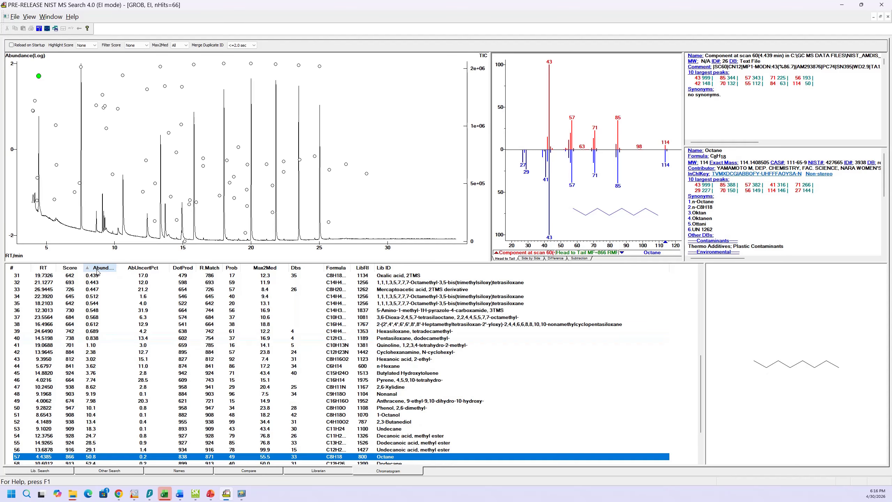
{"action": "left_click", "coordinate": [98, 269]}
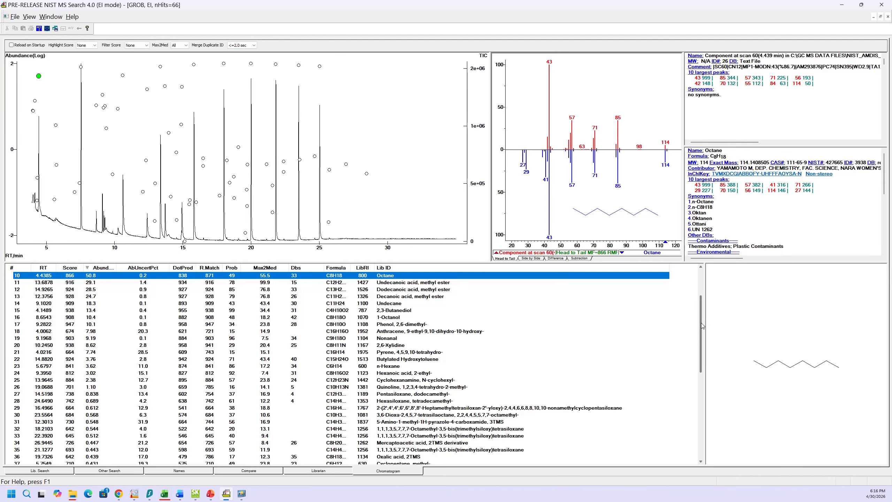
- Select the hits from Eicosane at abundance 100 down to the quinoline hit at 1.10 and show only the selected ones
{"action": "scroll", "coordinate": [707, 298], "scroll_direction": "up", "scroll_amount": 3}
{"action": "left_click", "coordinate": [147, 275]}
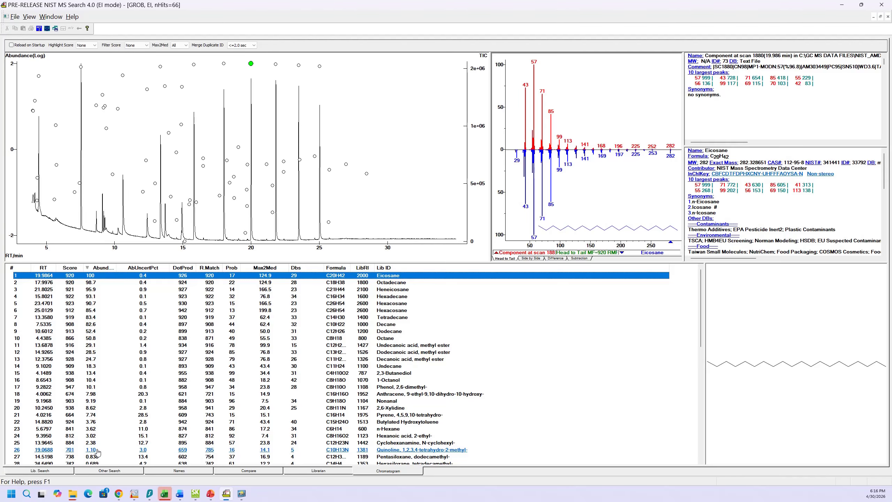
{"action": "left_click", "coordinate": [97, 450], "text": "shift"}
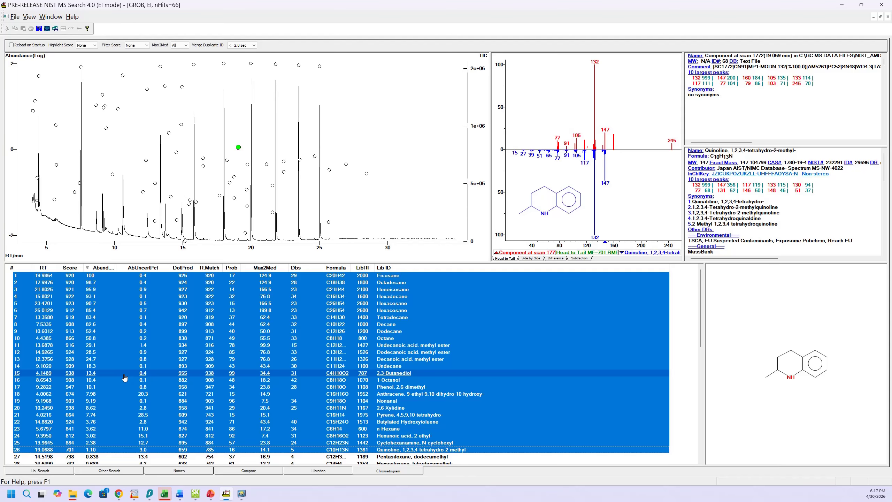
{"action": "right_click", "coordinate": [94, 276]}
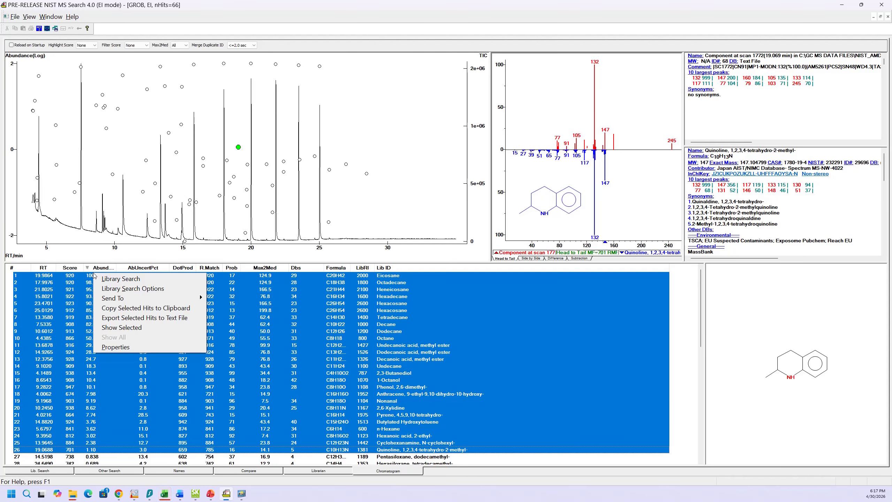
{"action": "left_click", "coordinate": [111, 328]}
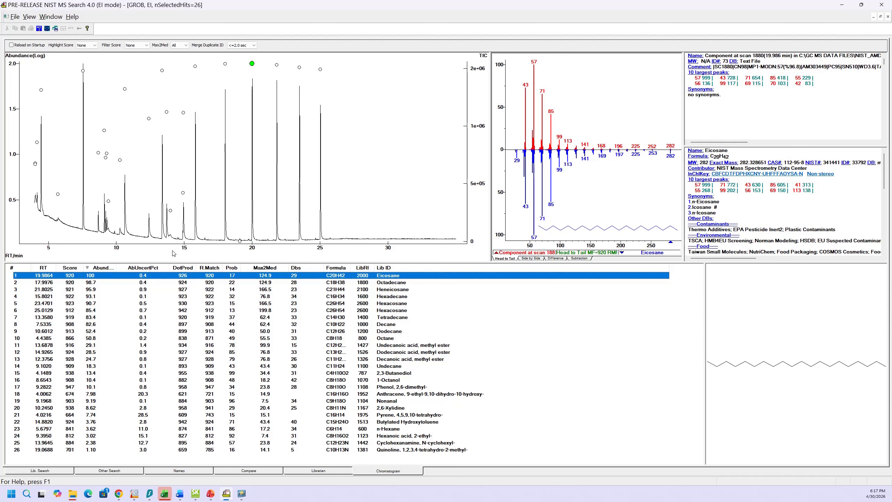
- Sort the shown hits by ascending retention time and view the spectrum matches of the first two components
{"action": "left_click", "coordinate": [51, 269]}
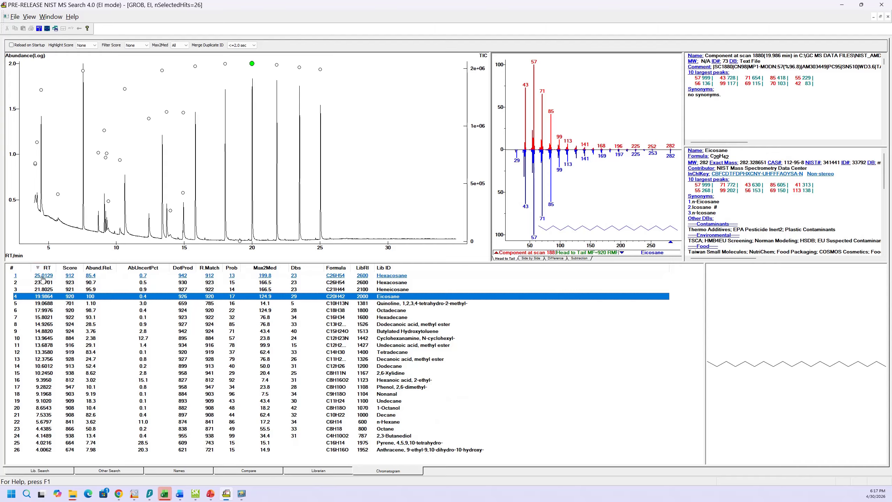
{"action": "left_click", "coordinate": [44, 267]}
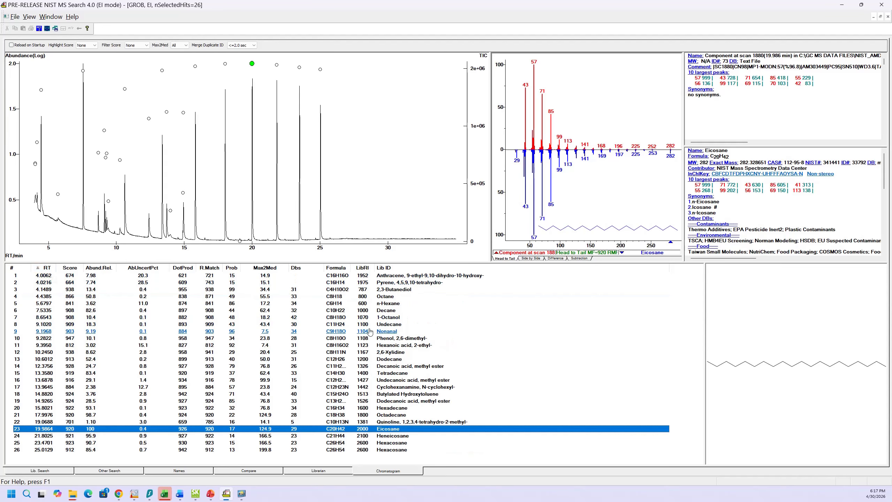
{"action": "left_click", "coordinate": [51, 277]}
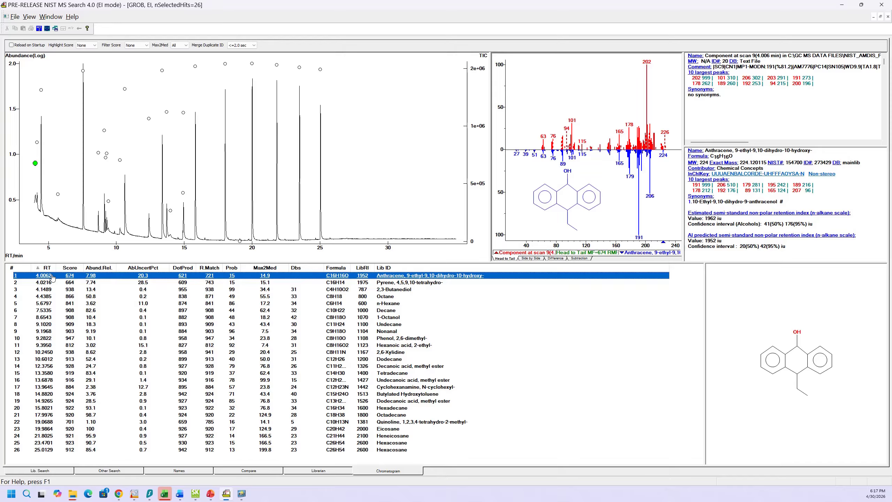
{"action": "key", "text": "Down"}
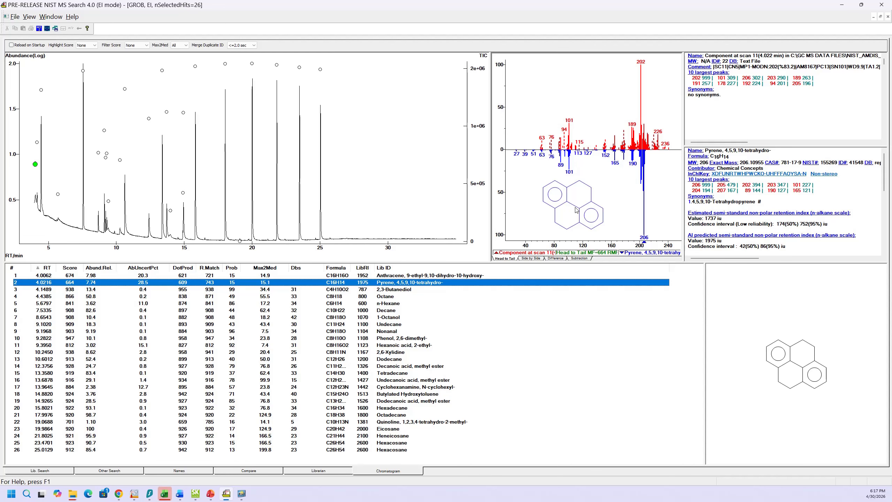
- Review the spectrum matches of the components one by one, from 2,3-Butanediol through Octadecane
{"action": "key", "text": "Down"}
{"action": "key", "text": "Down"}
{"action": "key", "text": "Down"}
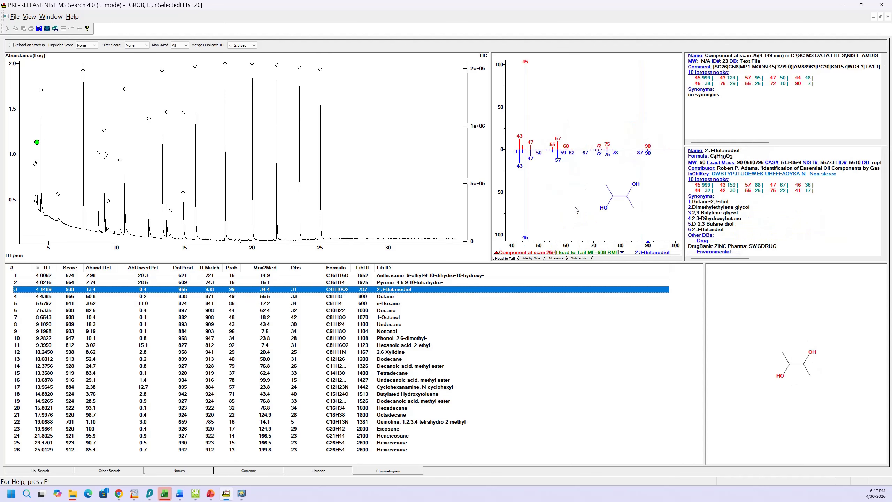
{"action": "key", "text": "Down"}
{"action": "key", "text": "Down"}
{"action": "key", "text": "Down"}
{"action": "key", "text": "Down"}
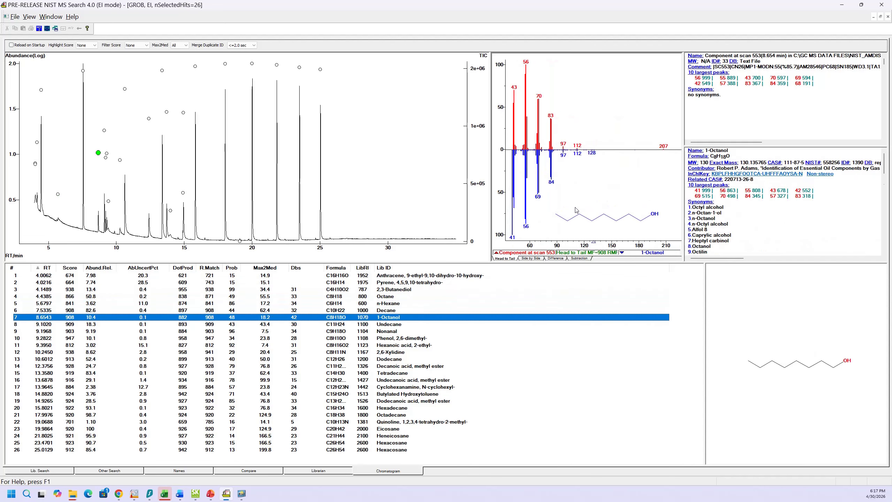
{"action": "key", "text": "Down"}
{"action": "key", "text": "Down"}
{"action": "key", "text": "Down"}
{"action": "key", "text": "Down"}
{"action": "key", "text": "Down"}
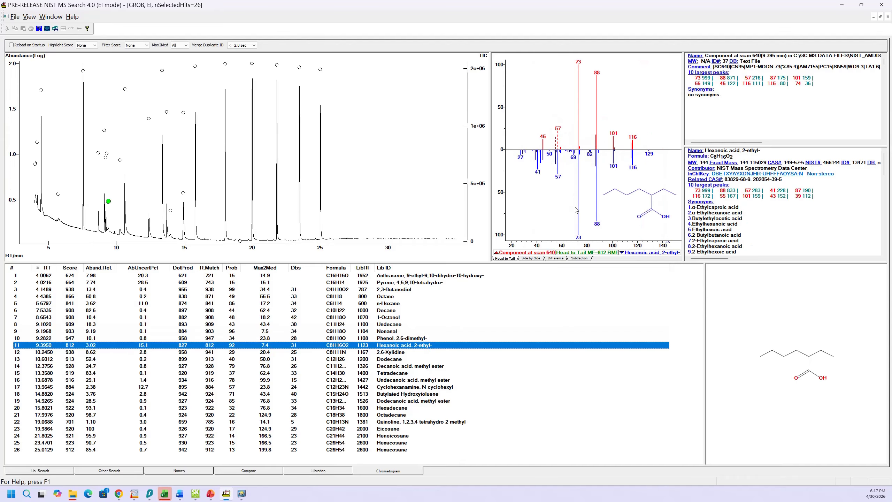
{"action": "key", "text": "Down"}
{"action": "key", "text": "Down"}
{"action": "key", "text": "Down"}
{"action": "key", "text": "Down"}
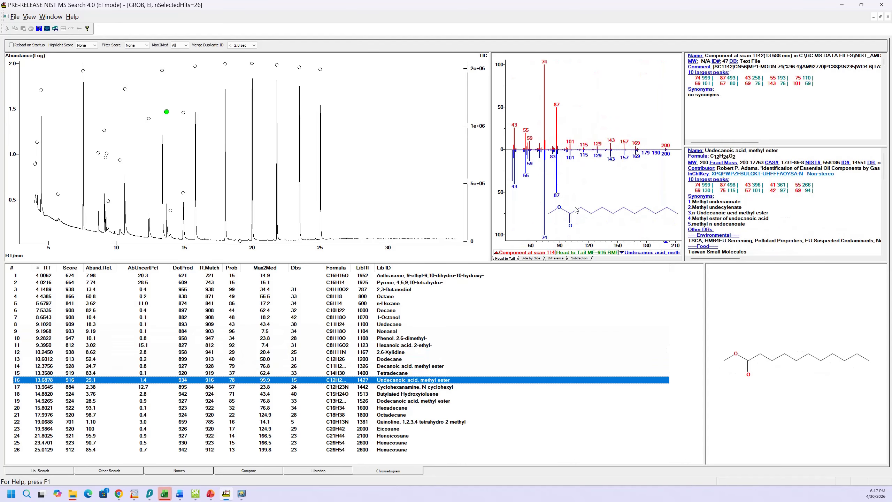
{"action": "key", "text": "Down"}
{"action": "key", "text": "Down"}
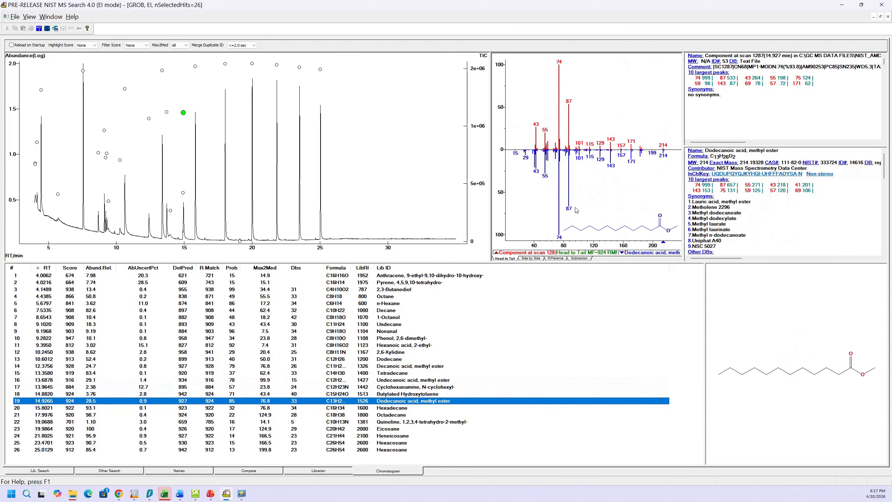
{"action": "key", "text": "Down"}
{"action": "key", "text": "Down"}
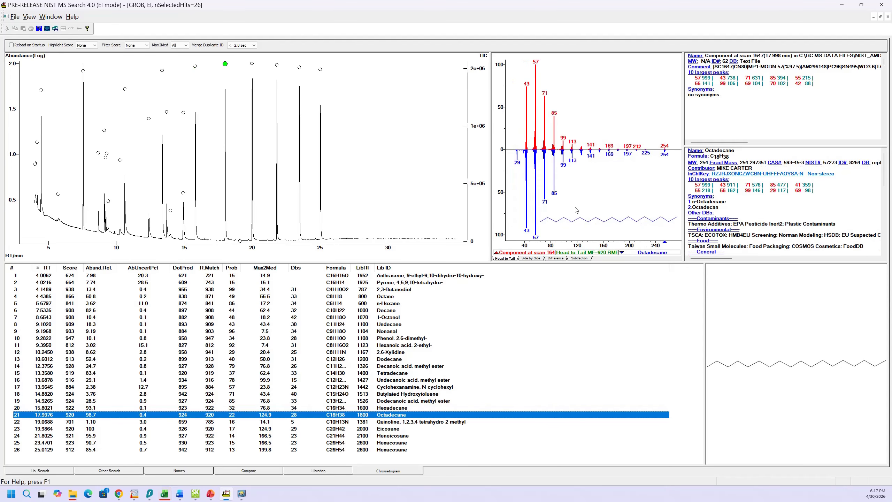
- Go back up through the components to Cyclohexanamine, N-cyclohexyl- and examine its spectrum match
{"action": "key", "text": "Up"}
{"action": "key", "text": "Up"}
{"action": "key", "text": "Up"}
{"action": "key", "text": "Up"}
{"action": "key", "text": "Up"}
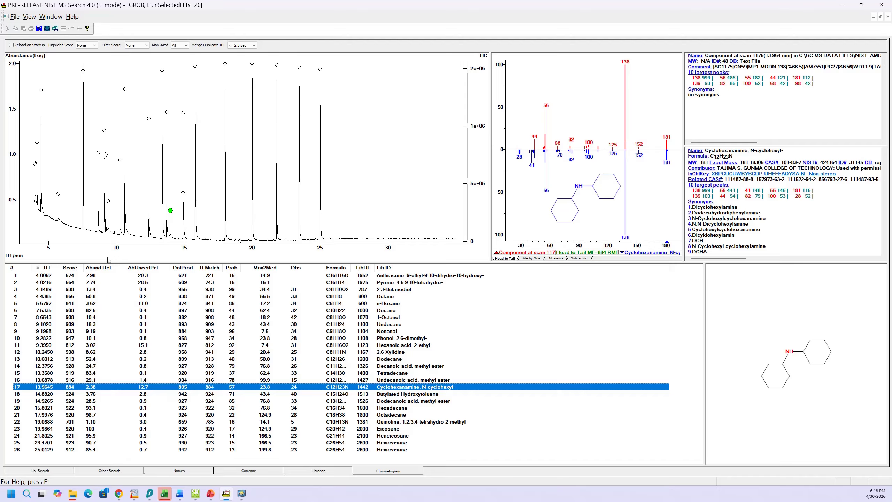
- Select all hits from the anthracene entry at 4.0062 min to Hexacosane at 25.0129 min and copy them to the clipboard
{"action": "left_click", "coordinate": [77, 278]}
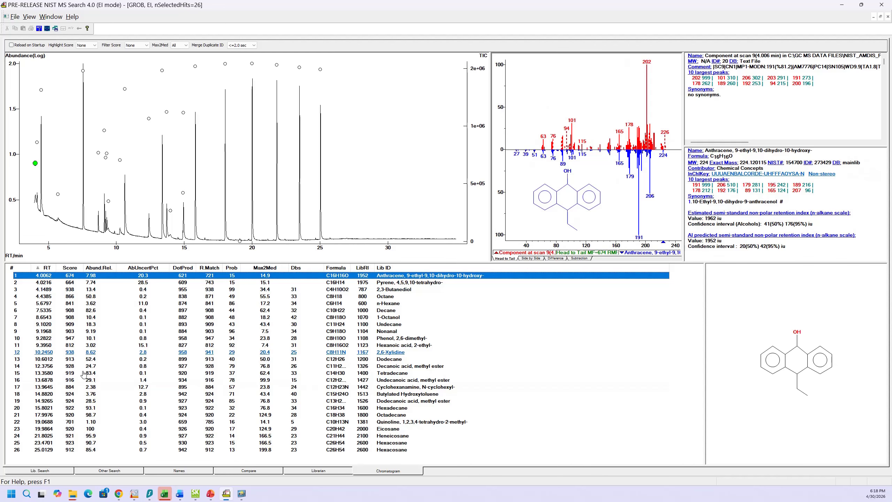
{"action": "left_click", "coordinate": [85, 450], "text": "shift"}
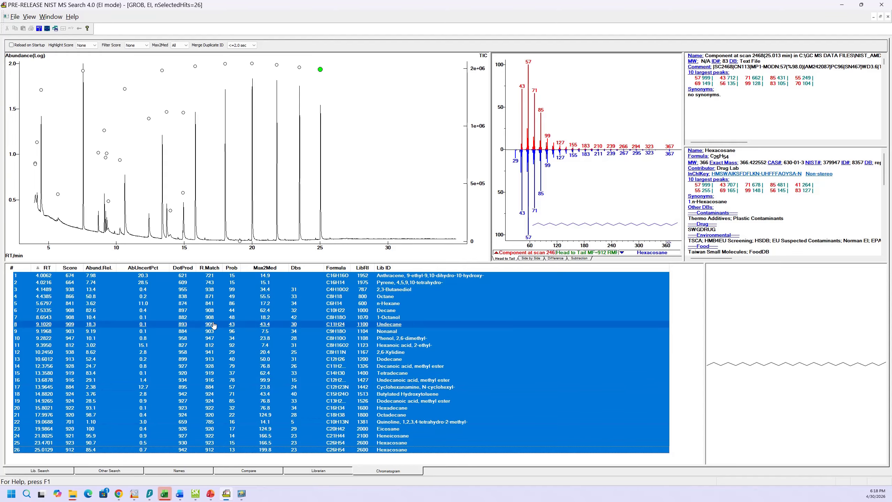
{"action": "right_click", "coordinate": [331, 291]}
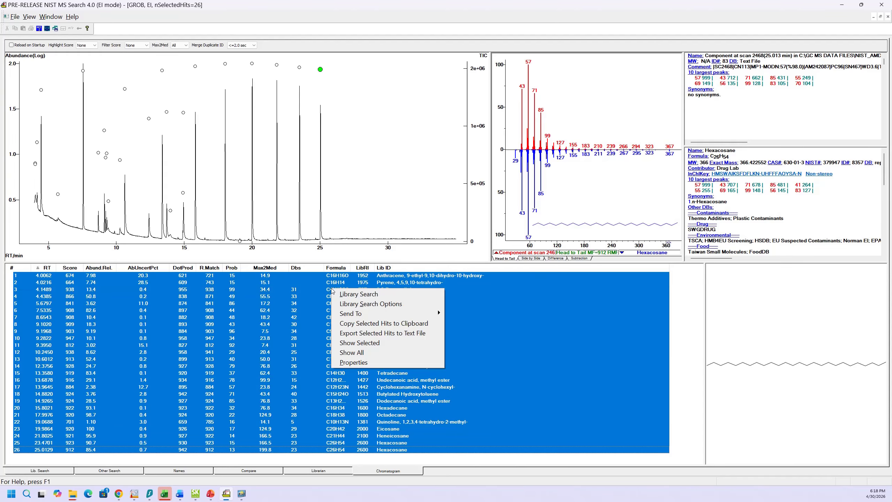
{"action": "left_click", "coordinate": [353, 323]}
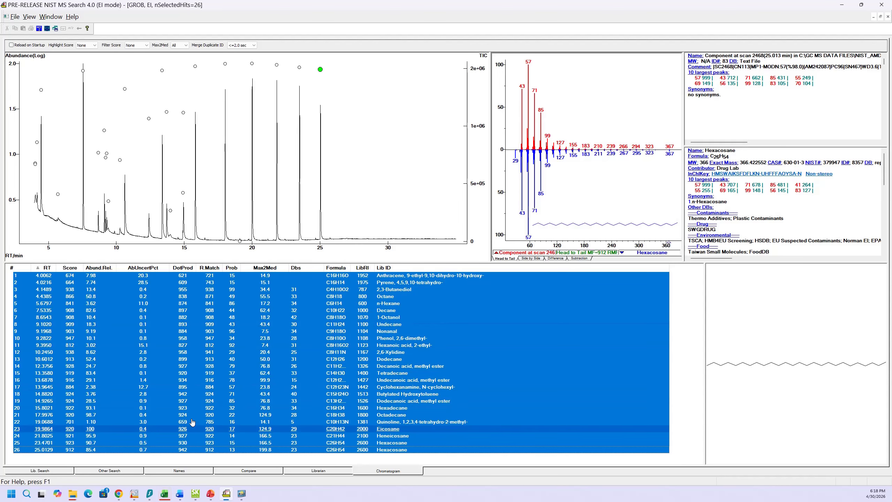
- Switch to the blank Excel workbook, paste the copied hit table at cell A1, and minimize the workbook
{"action": "left_click", "coordinate": [164, 494]}
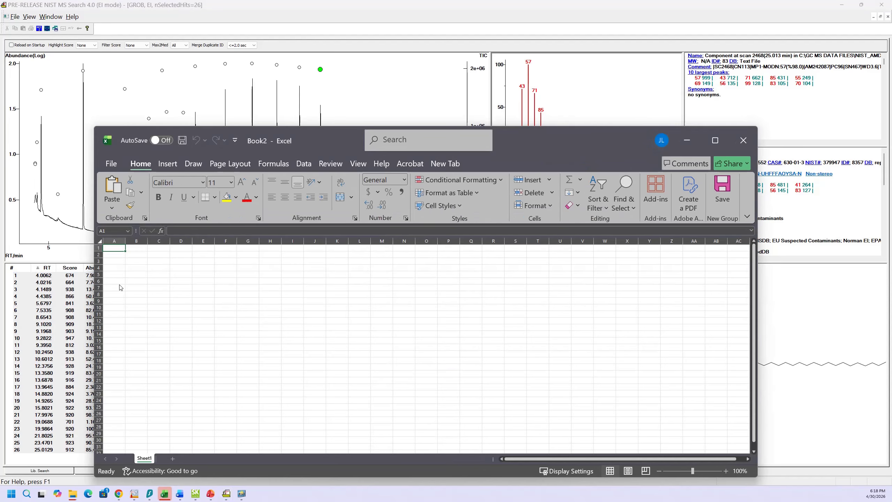
{"action": "right_click", "coordinate": [110, 247]}
{"action": "left_click", "coordinate": [131, 273]}
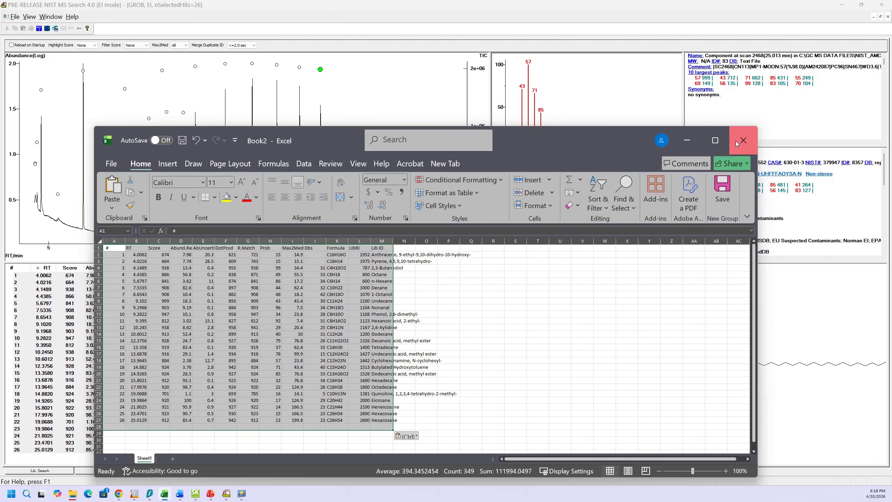
{"action": "left_click", "coordinate": [687, 142]}
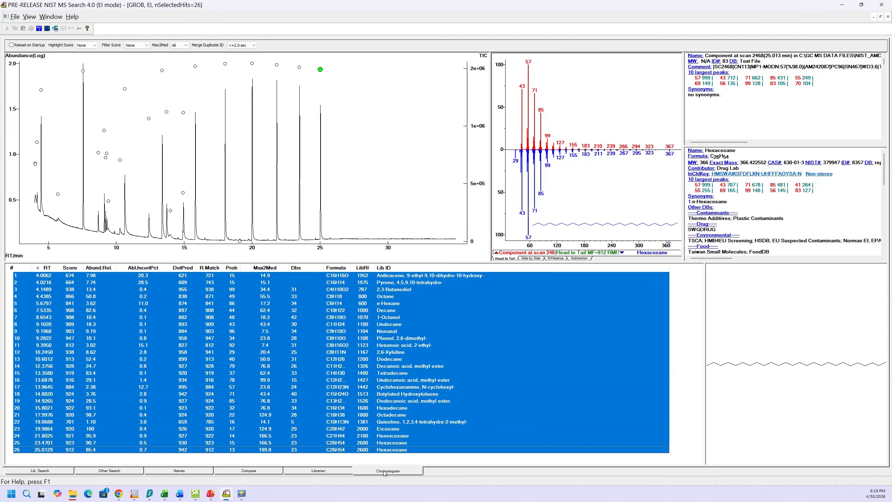
{"action": "left_click", "coordinate": [14, 17]}
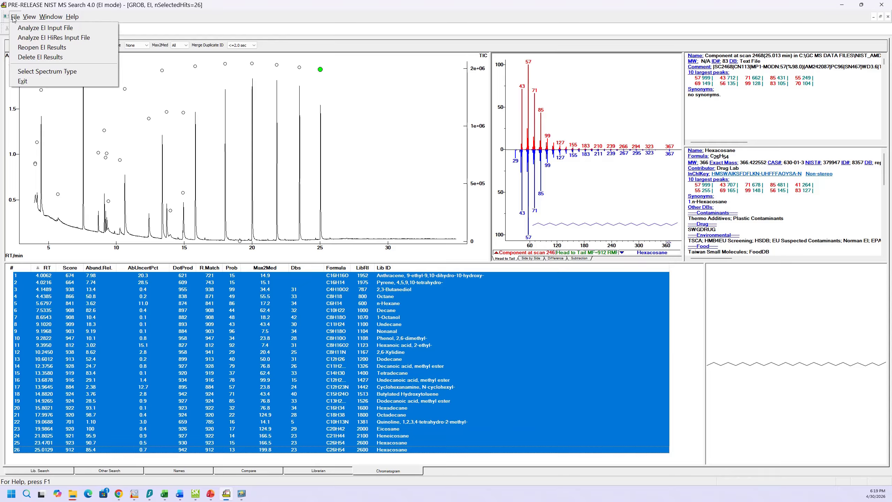
{"action": "left_click", "coordinate": [371, 471]}
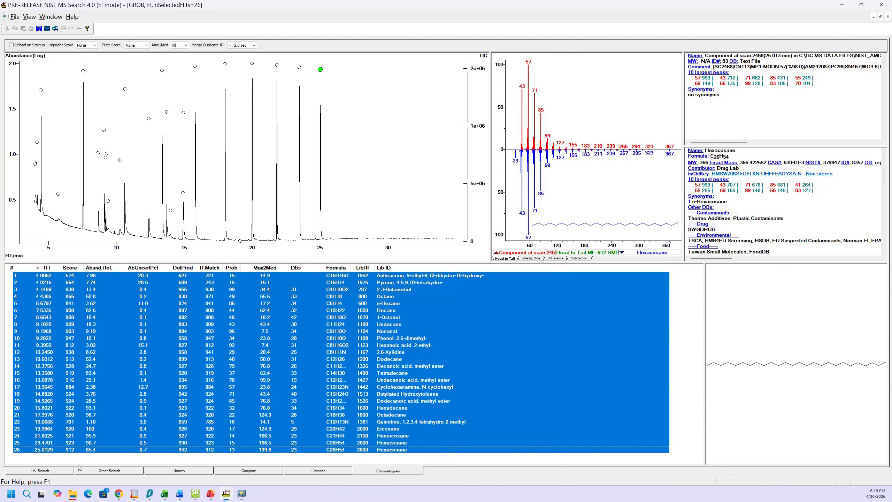
- Switch to the library search view and look at the options for saving and restoring the configuration as an INI file
{"action": "left_click", "coordinate": [56, 473]}
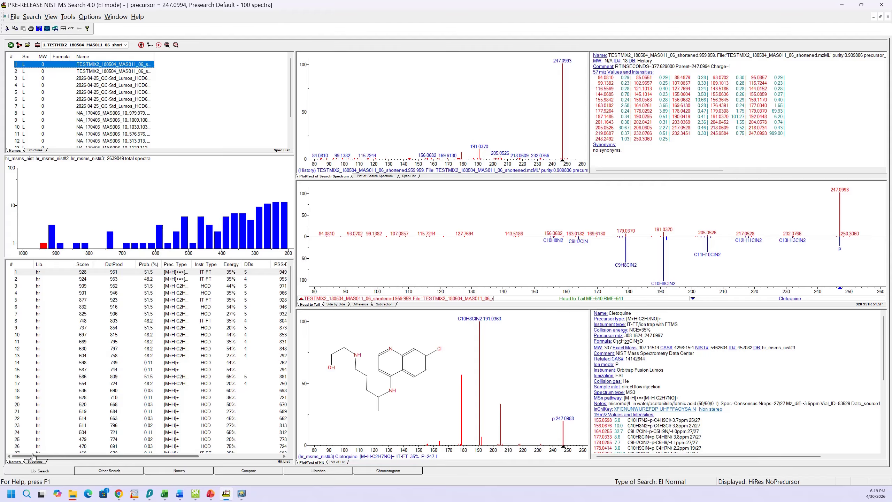
{"action": "left_click", "coordinate": [14, 17]}
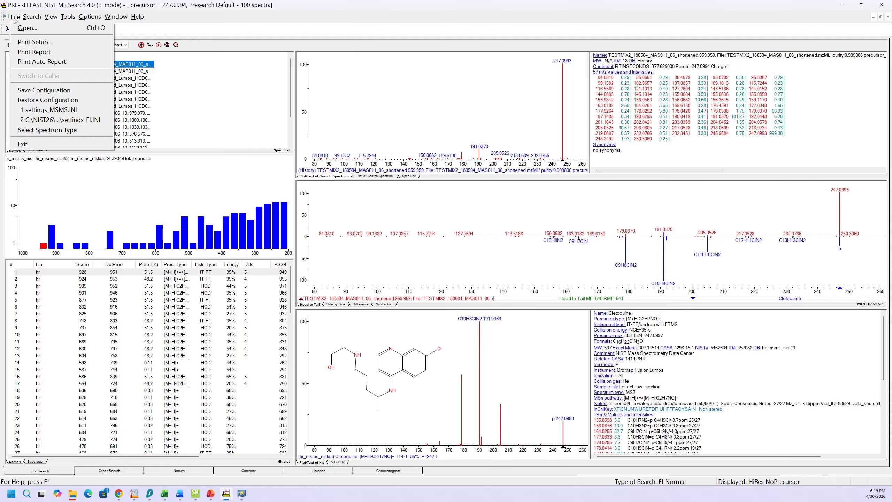
{"action": "left_click", "coordinate": [36, 91]}
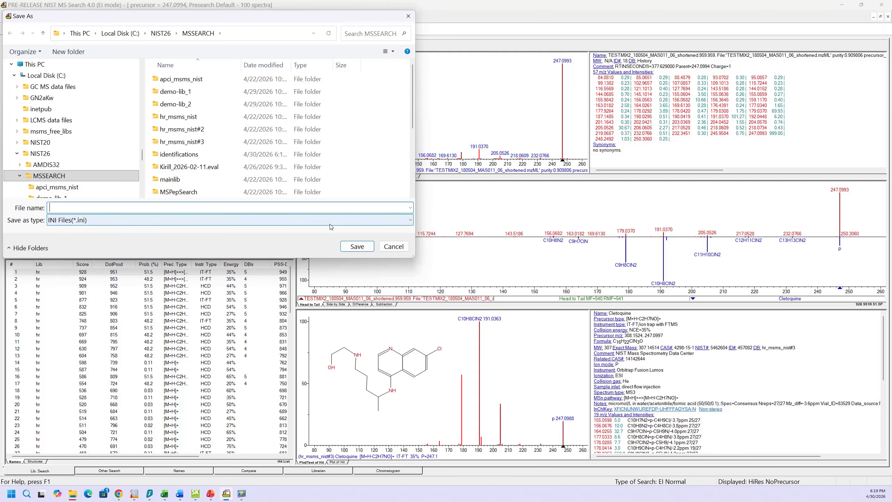
{"action": "left_click", "coordinate": [390, 247]}
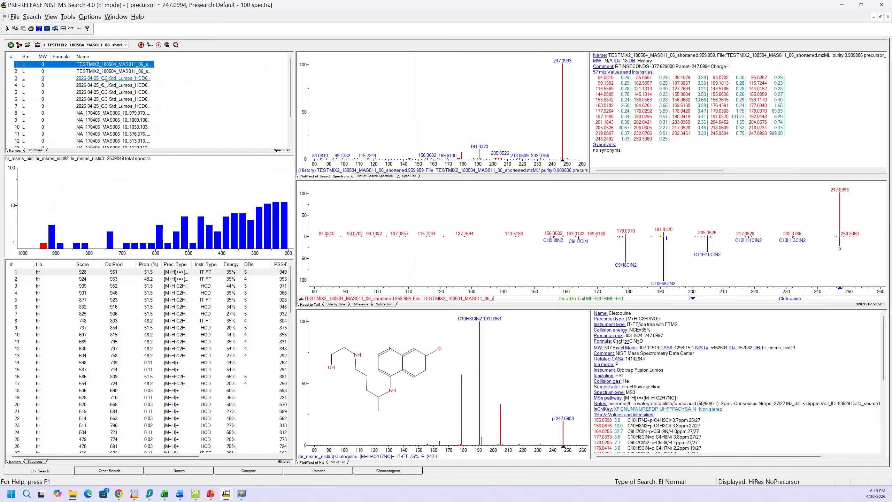
{"action": "left_click", "coordinate": [14, 17]}
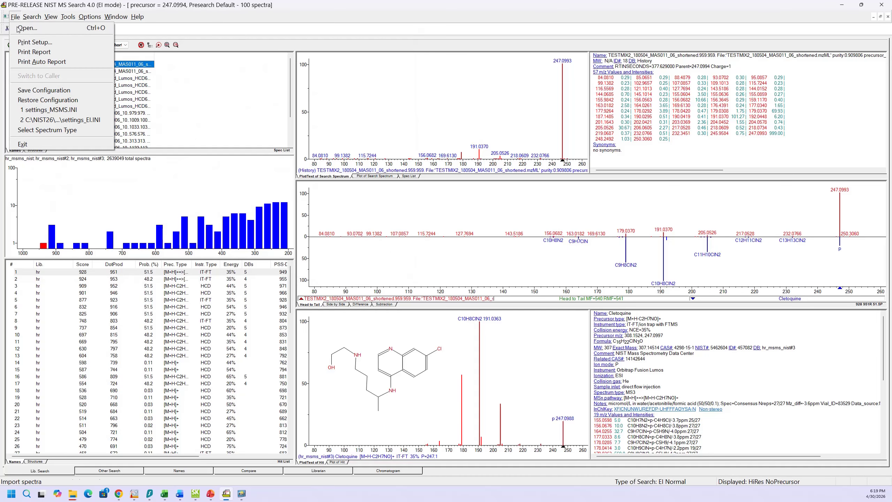